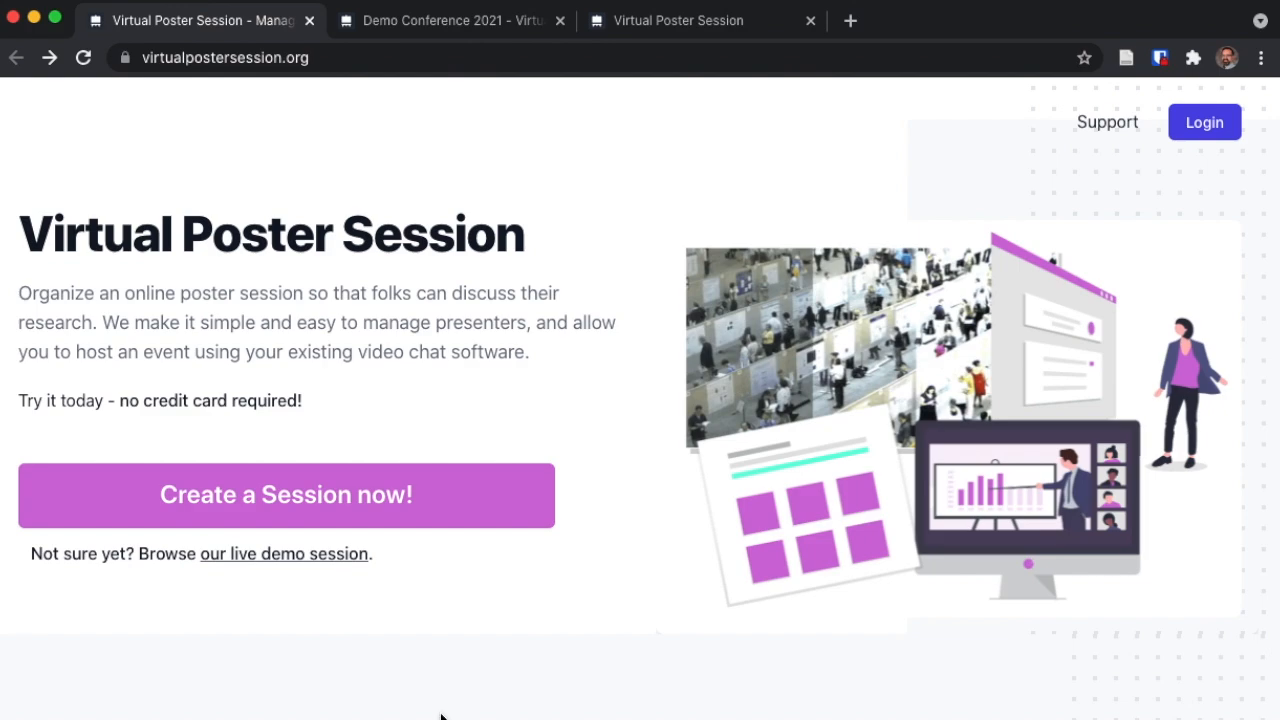
- Start a new session, scroll through the registration form, and submit 'Create Poster Session (Free Demo)'
{"action": "left_click", "coordinate": [241, 507]}
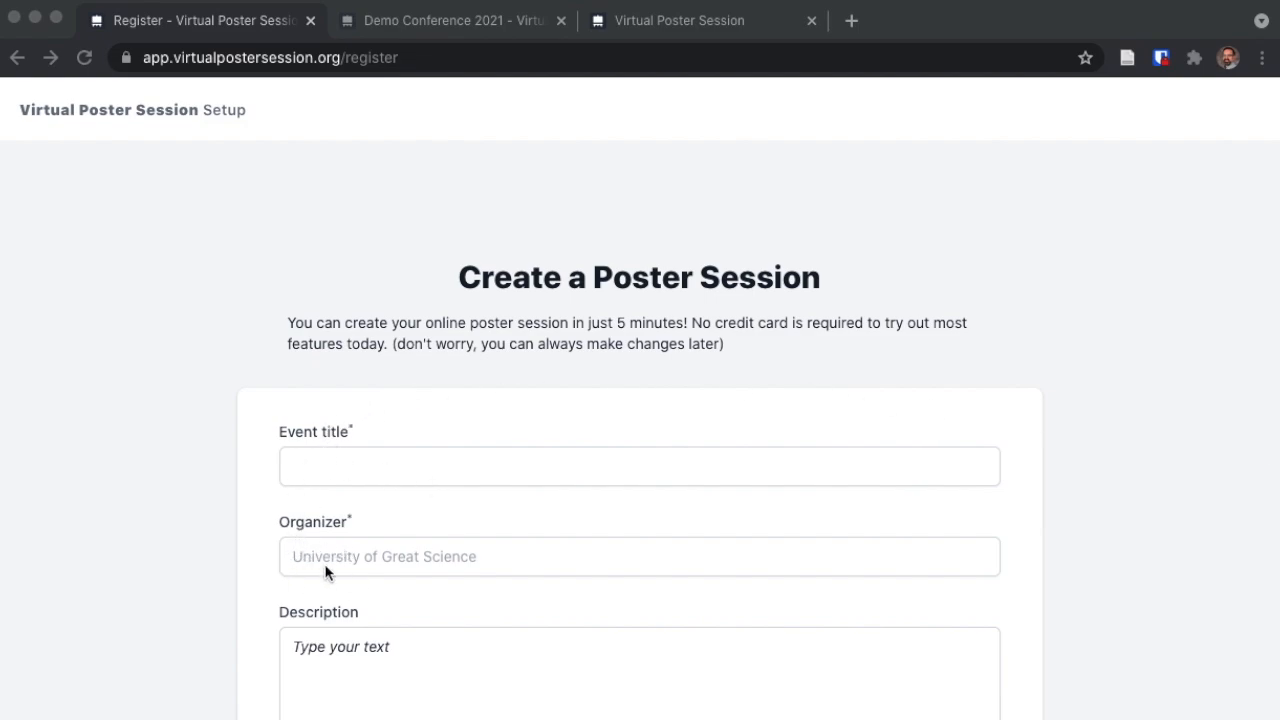
{"action": "scroll", "coordinate": [347, 681], "scroll_direction": "down", "scroll_amount": 3}
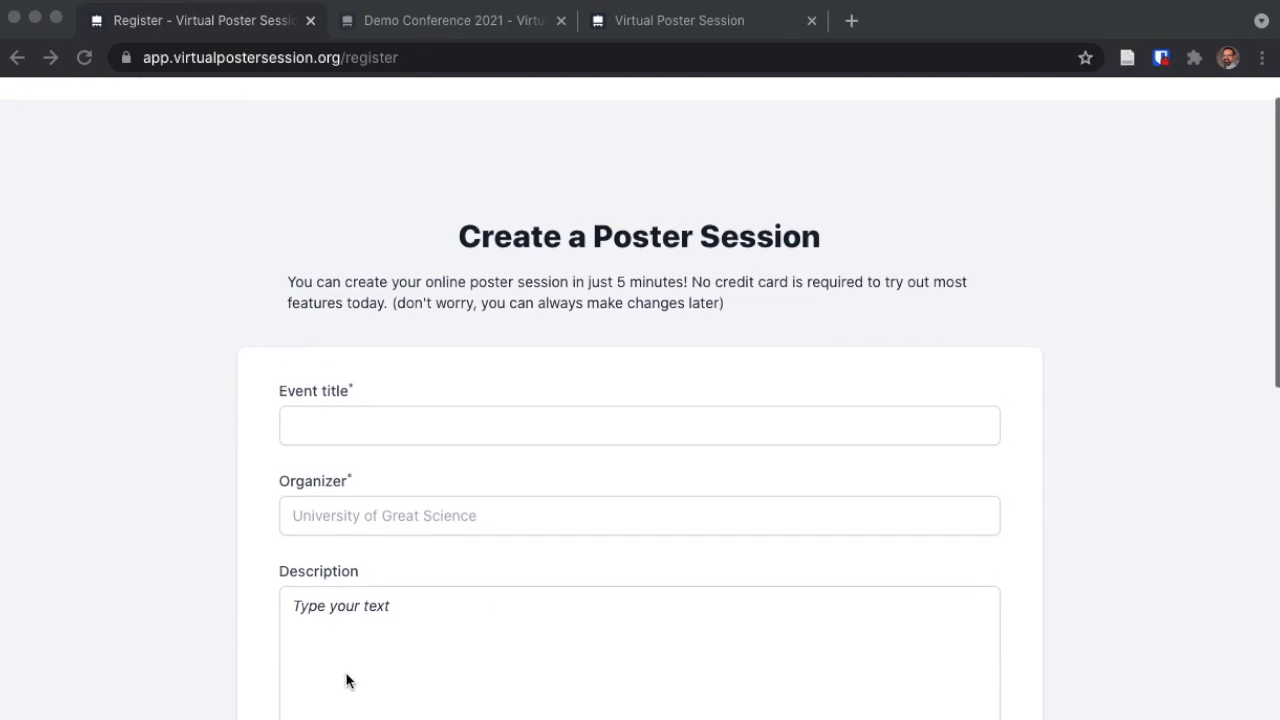
{"action": "scroll", "coordinate": [347, 681], "scroll_direction": "down", "scroll_amount": 2}
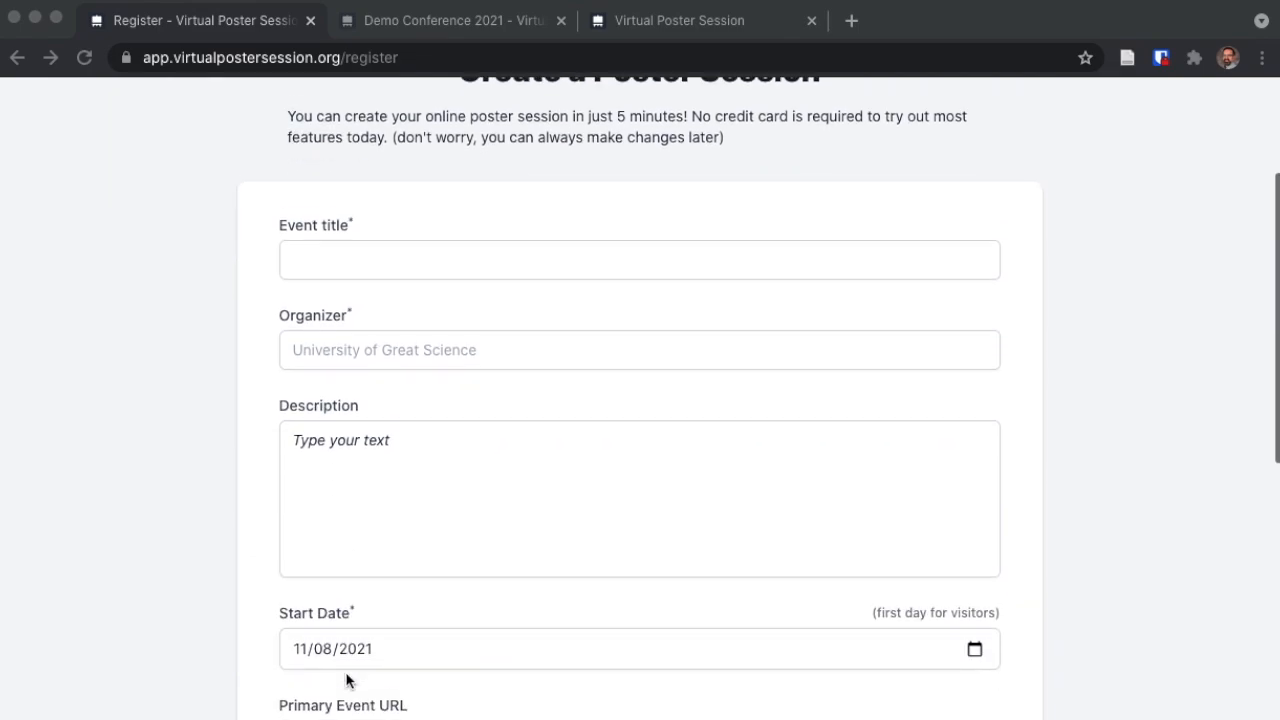
{"action": "scroll", "coordinate": [379, 660], "scroll_direction": "down", "scroll_amount": 3}
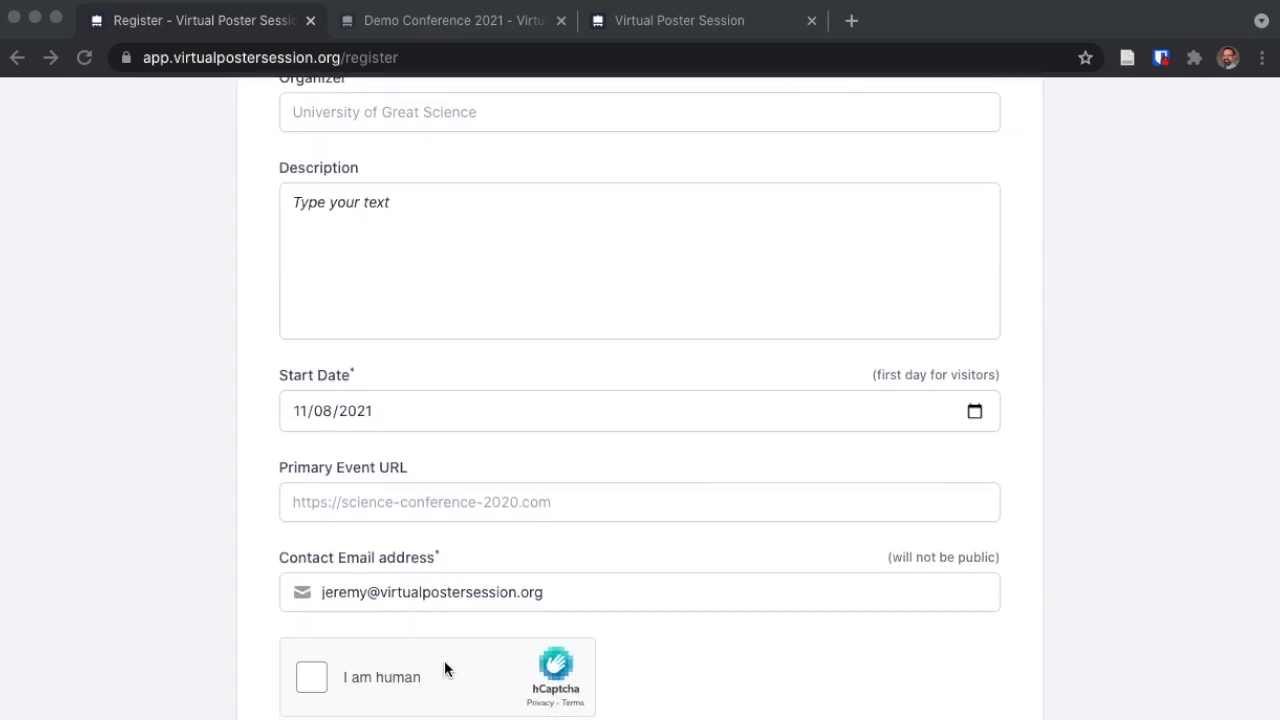
{"action": "left_click", "coordinate": [366, 592]}
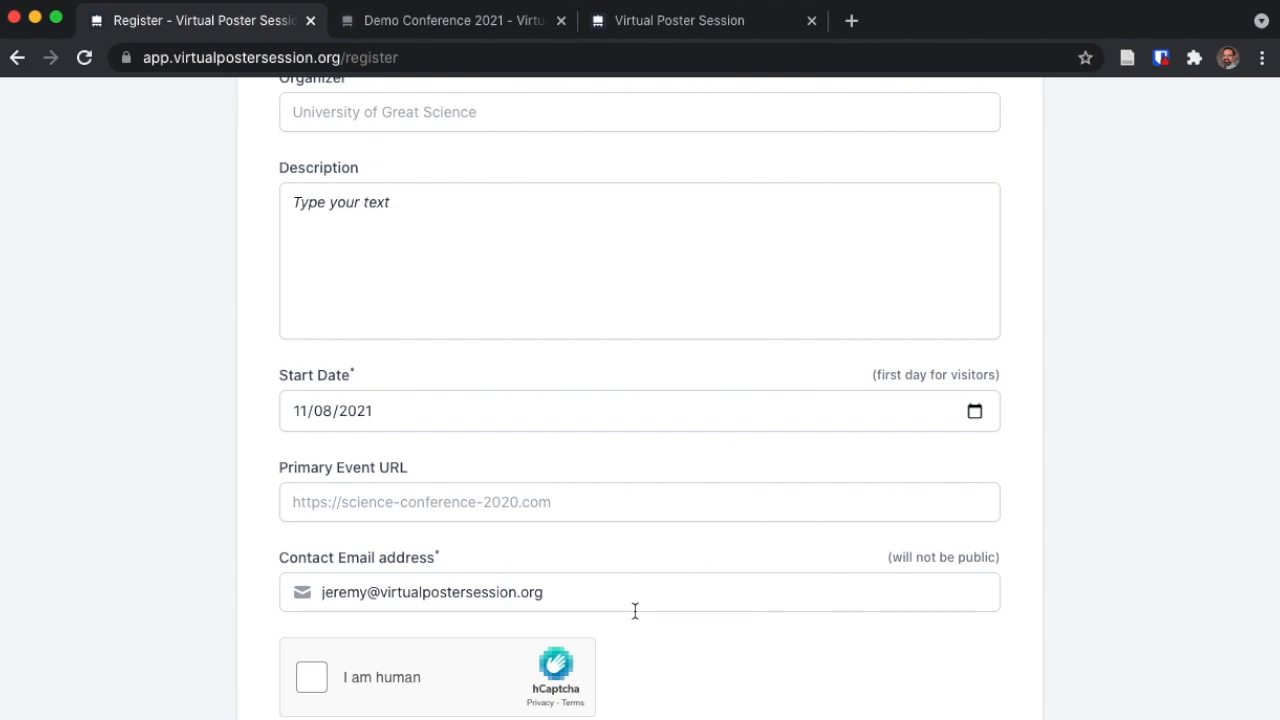
{"action": "scroll", "coordinate": [635, 611], "scroll_direction": "down", "scroll_amount": 3}
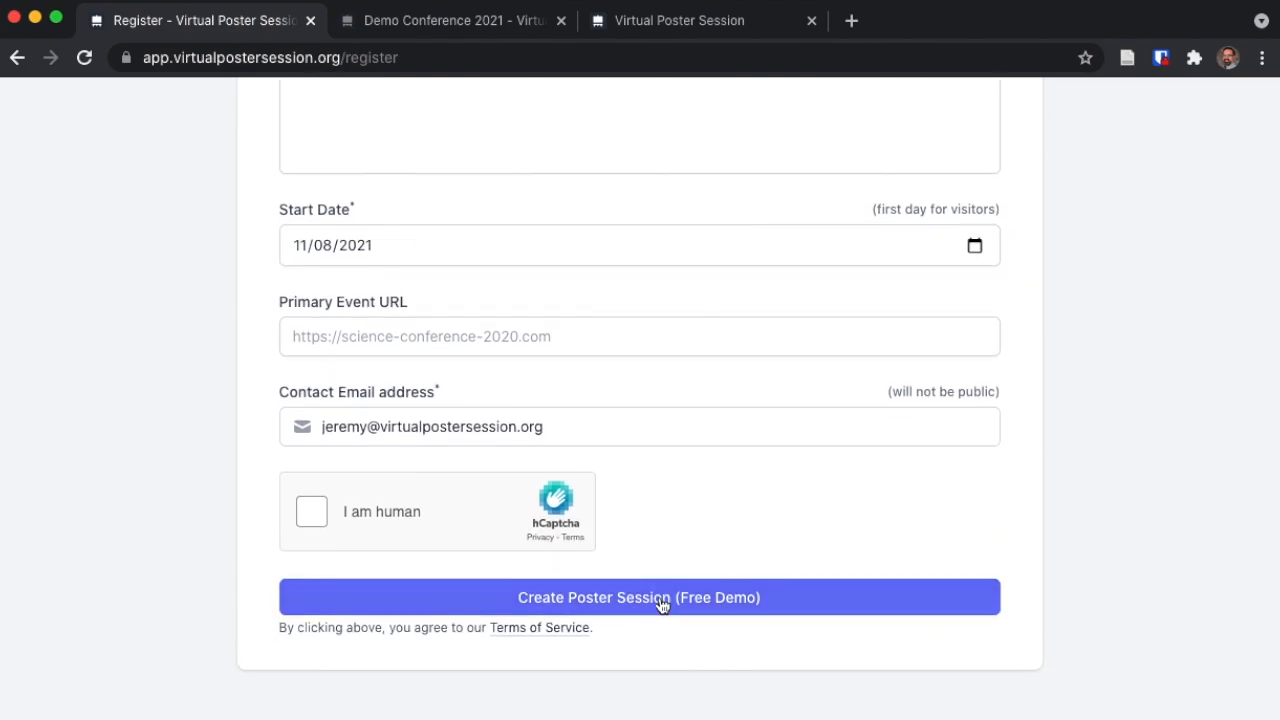
{"action": "left_click", "coordinate": [660, 600]}
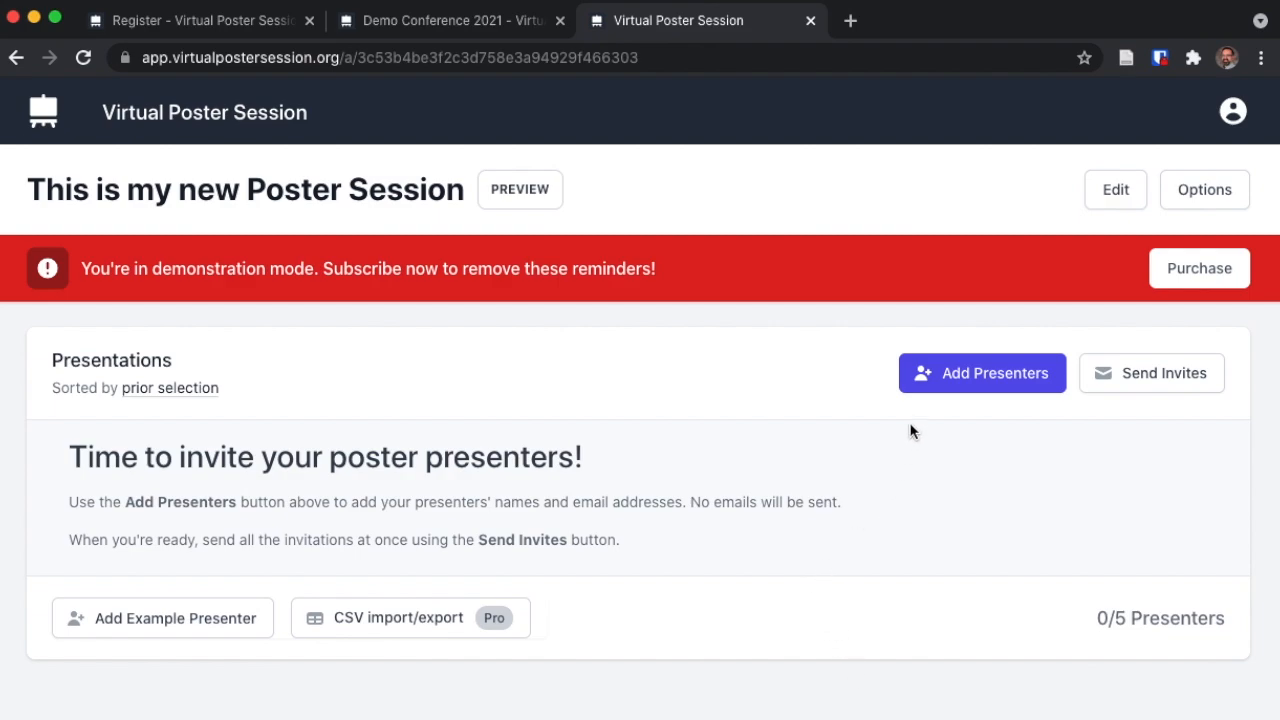
- Add a single presenter with their name and pasted e-mail address, then save
{"action": "left_click", "coordinate": [969, 388]}
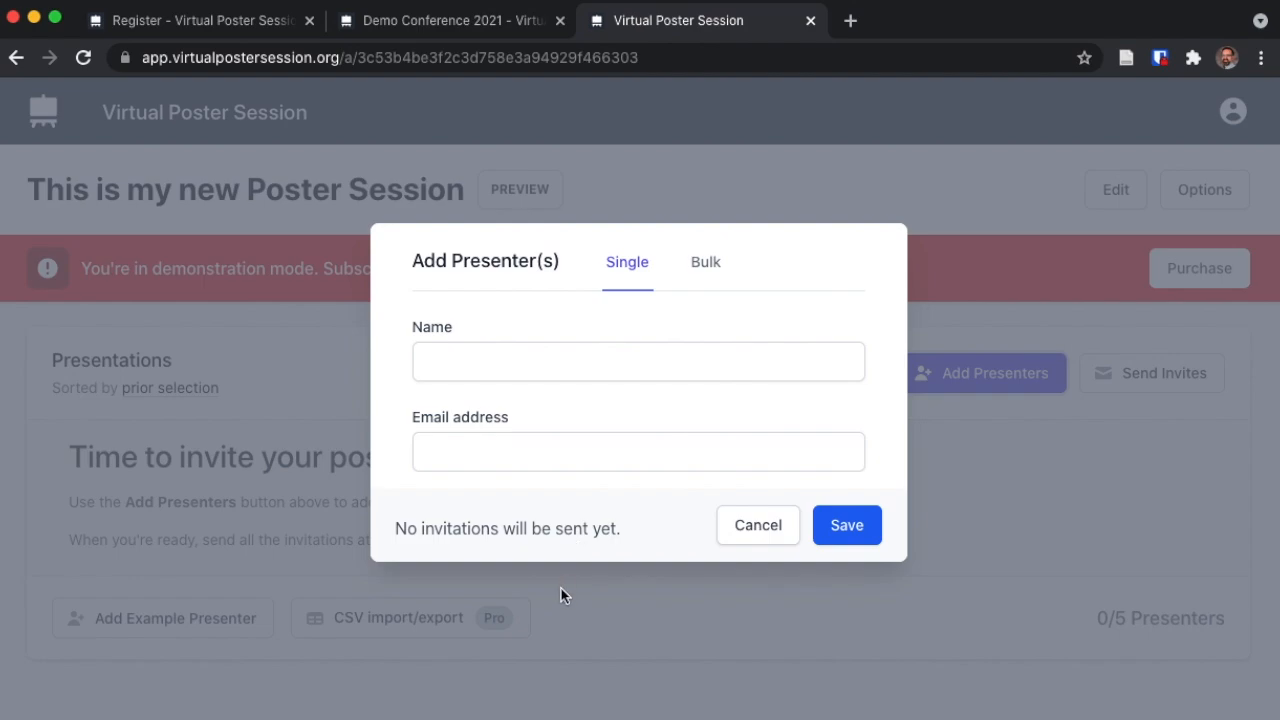
{"action": "left_click", "coordinate": [702, 262]}
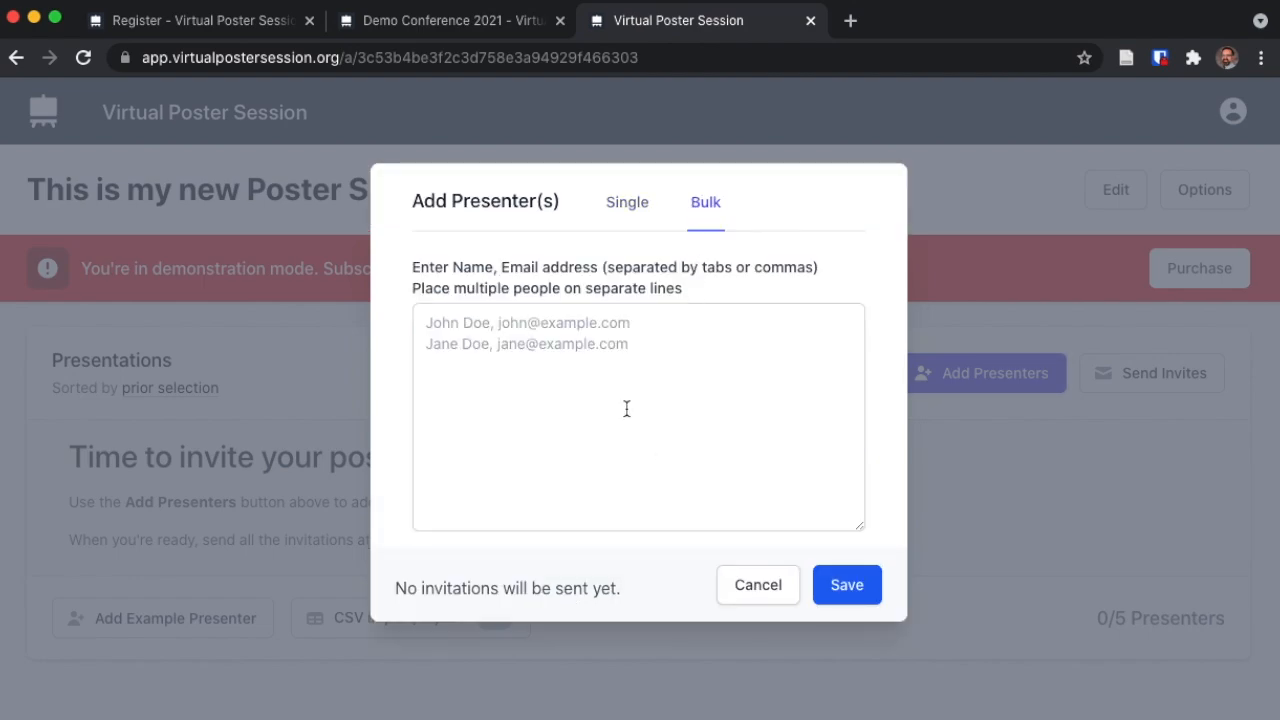
{"action": "left_click", "coordinate": [627, 203]}
{"action": "left_click", "coordinate": [577, 360]}
{"action": "type", "text": "Jane Doe"}
{"action": "key", "text": "Tab"}
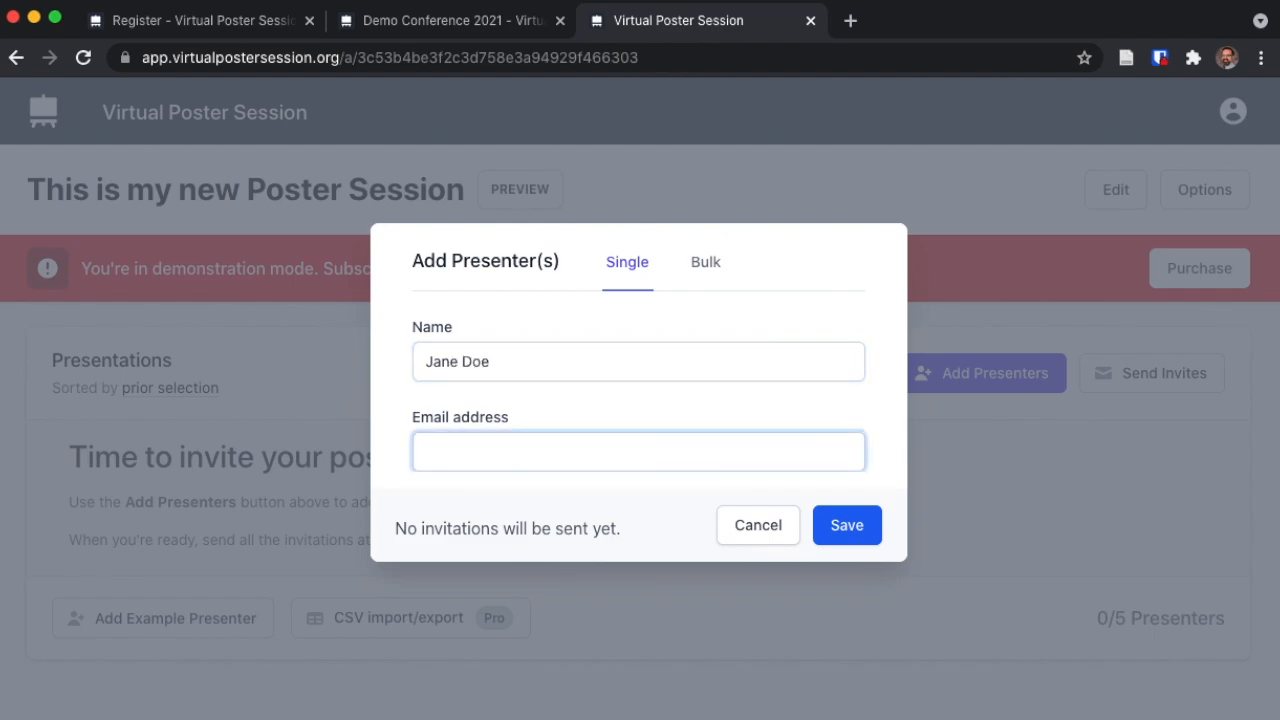
{"action": "key", "text": "ctrl+v"}
{"action": "left_click", "coordinate": [840, 526]}
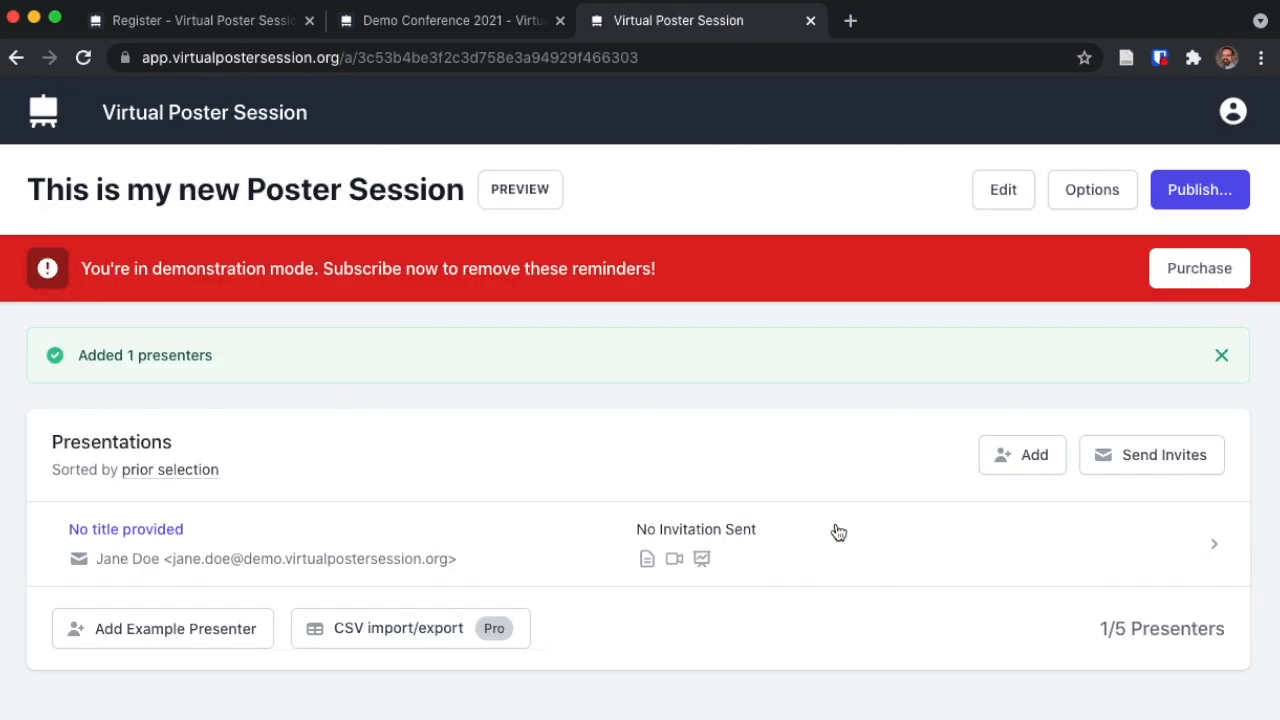
{"action": "scroll", "coordinate": [1148, 432], "scroll_direction": "down", "scroll_amount": 1}
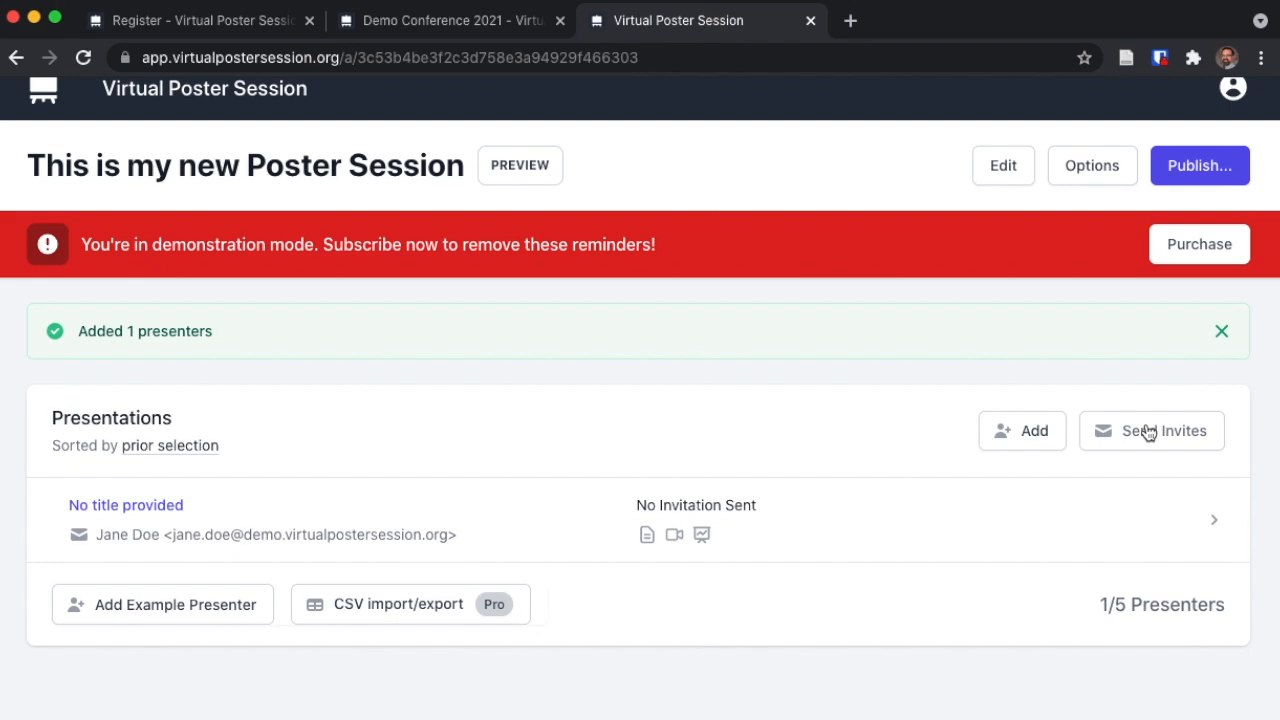
{"action": "left_click", "coordinate": [1148, 432]}
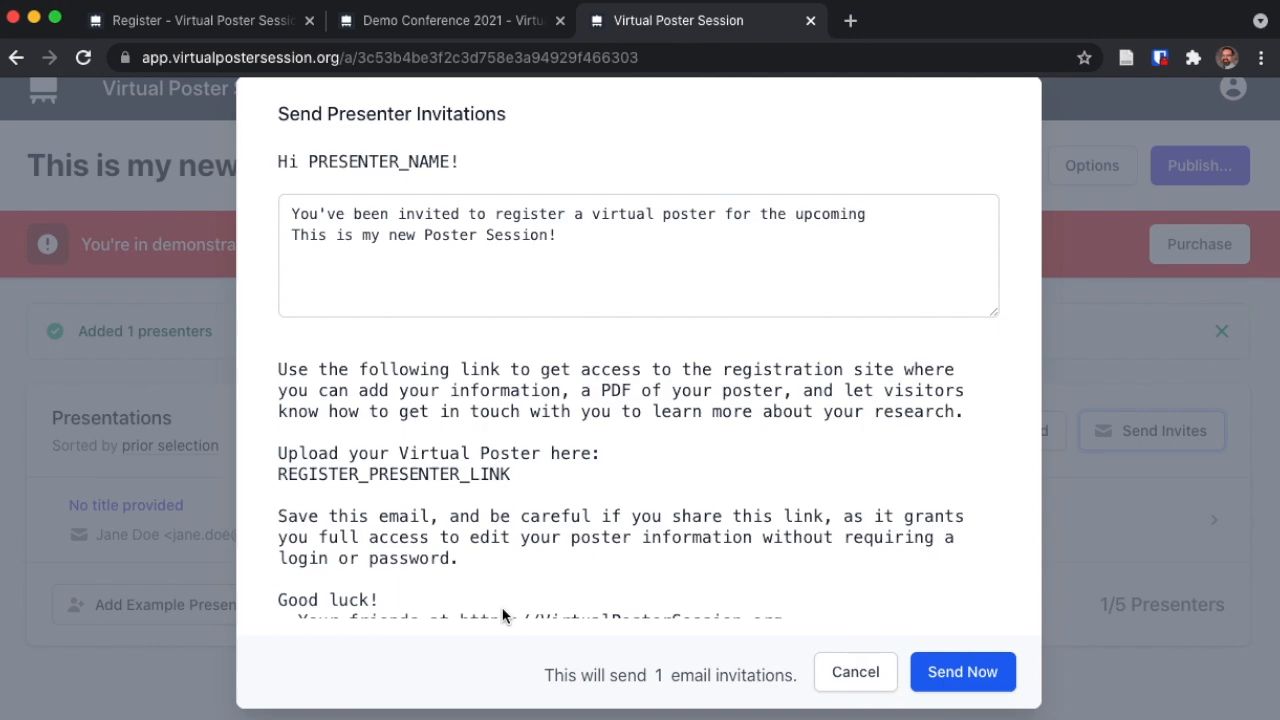
{"action": "double_click", "coordinate": [375, 476]}
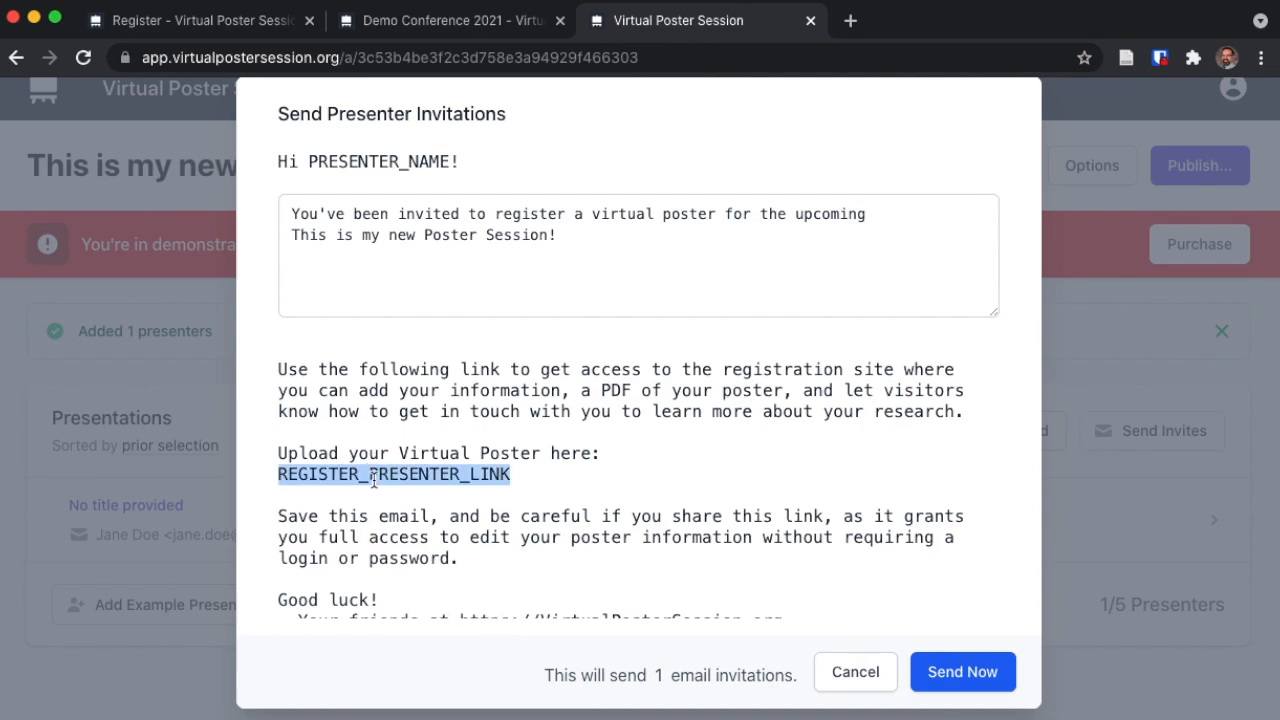
{"action": "left_click", "coordinate": [373, 478]}
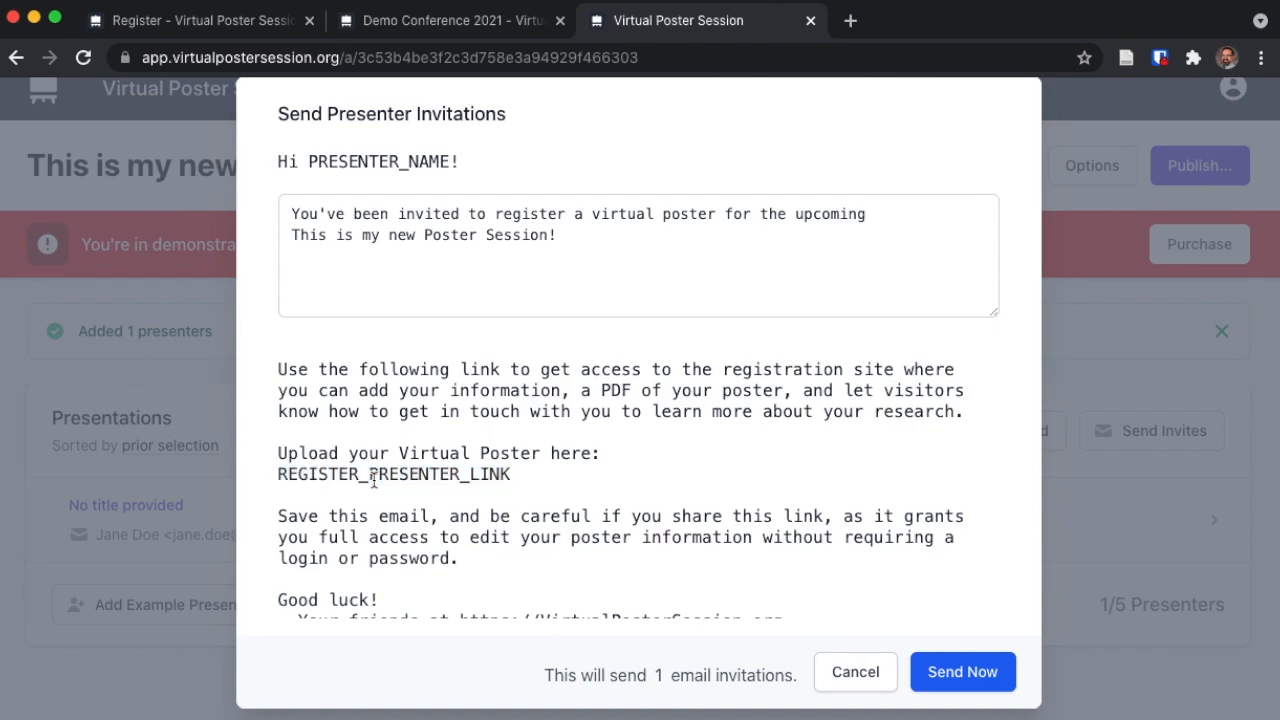
{"action": "scroll", "coordinate": [373, 480], "scroll_direction": "down", "scroll_amount": 2}
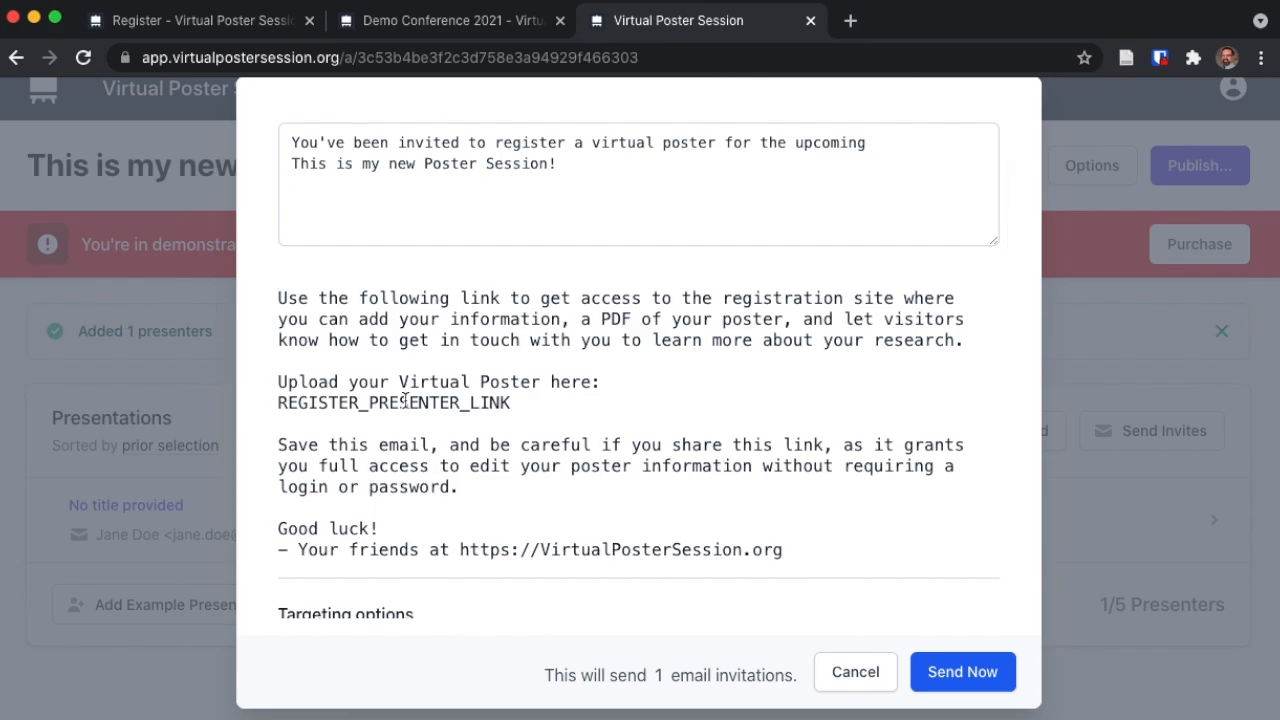
{"action": "scroll", "coordinate": [404, 400], "scroll_direction": "down", "scroll_amount": 5}
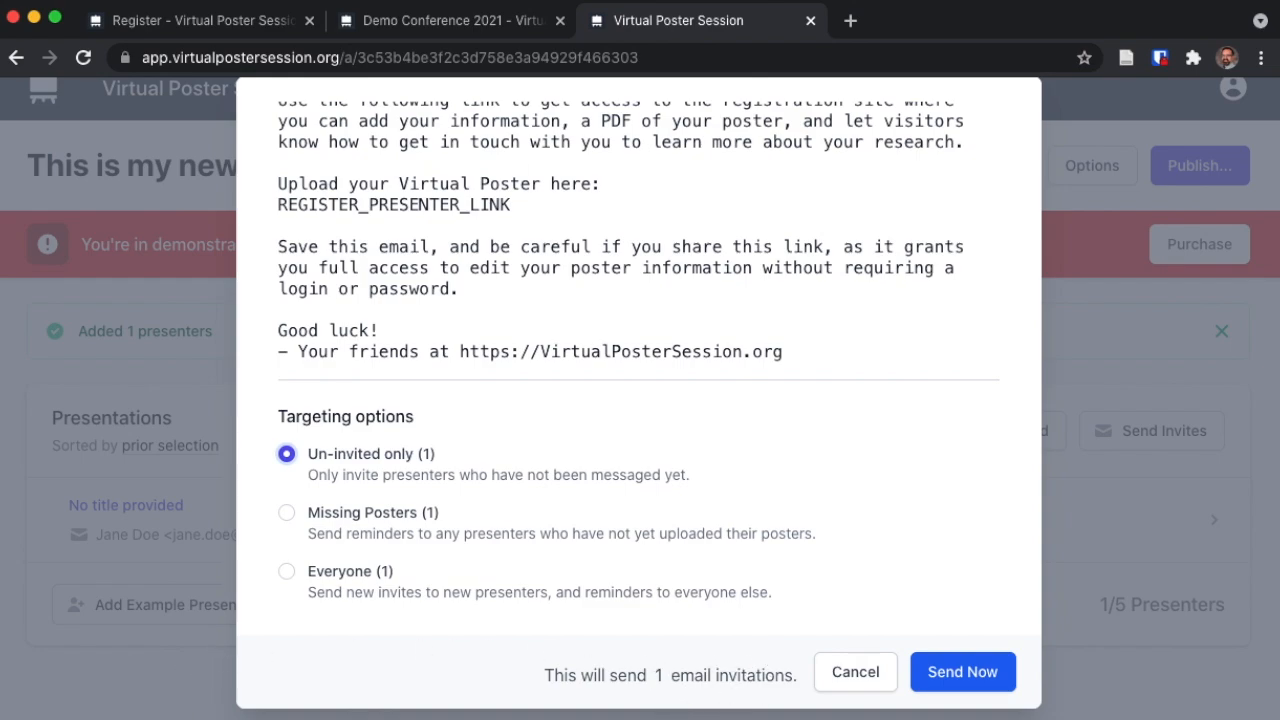
{"action": "left_click", "coordinate": [855, 673]}
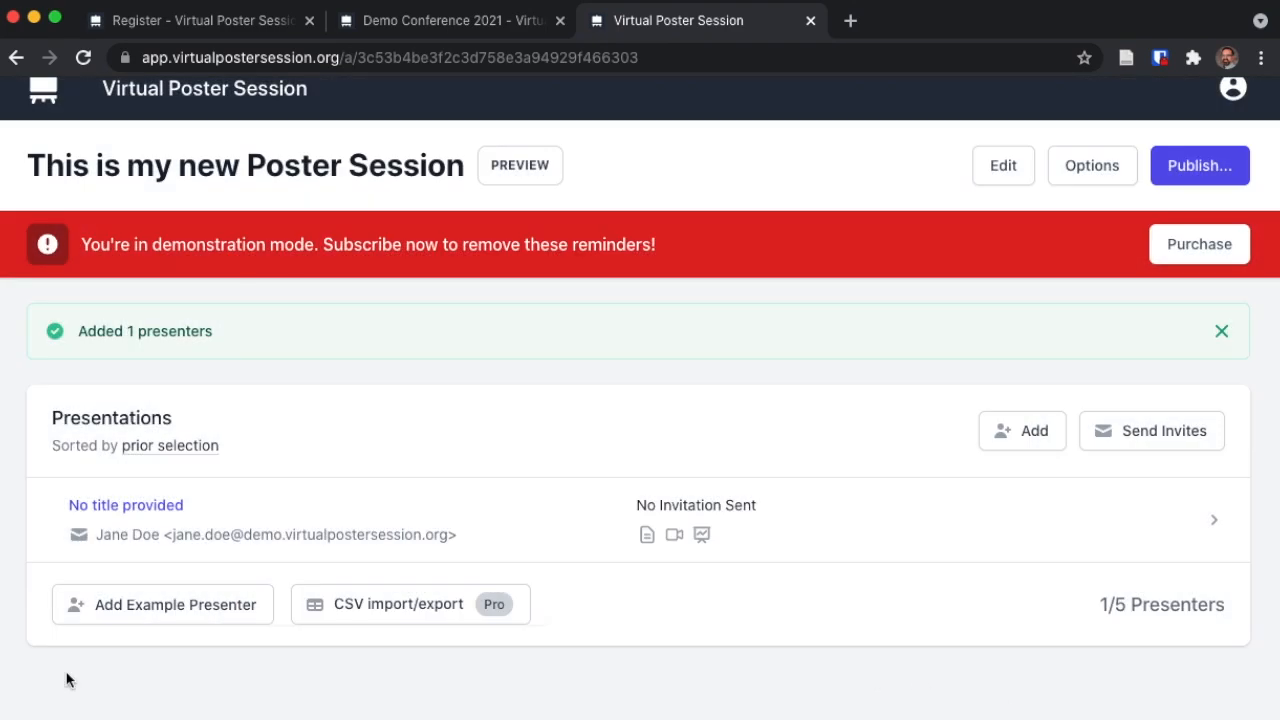
- Add three example presenters to the session
{"action": "left_click", "coordinate": [122, 610]}
{"action": "left_click", "coordinate": [150, 647]}
{"action": "scroll", "coordinate": [157, 557], "scroll_direction": "down", "scroll_amount": 2}
{"action": "left_click", "coordinate": [160, 532]}
{"action": "scroll", "coordinate": [406, 557], "scroll_direction": "down", "scroll_amount": 3}
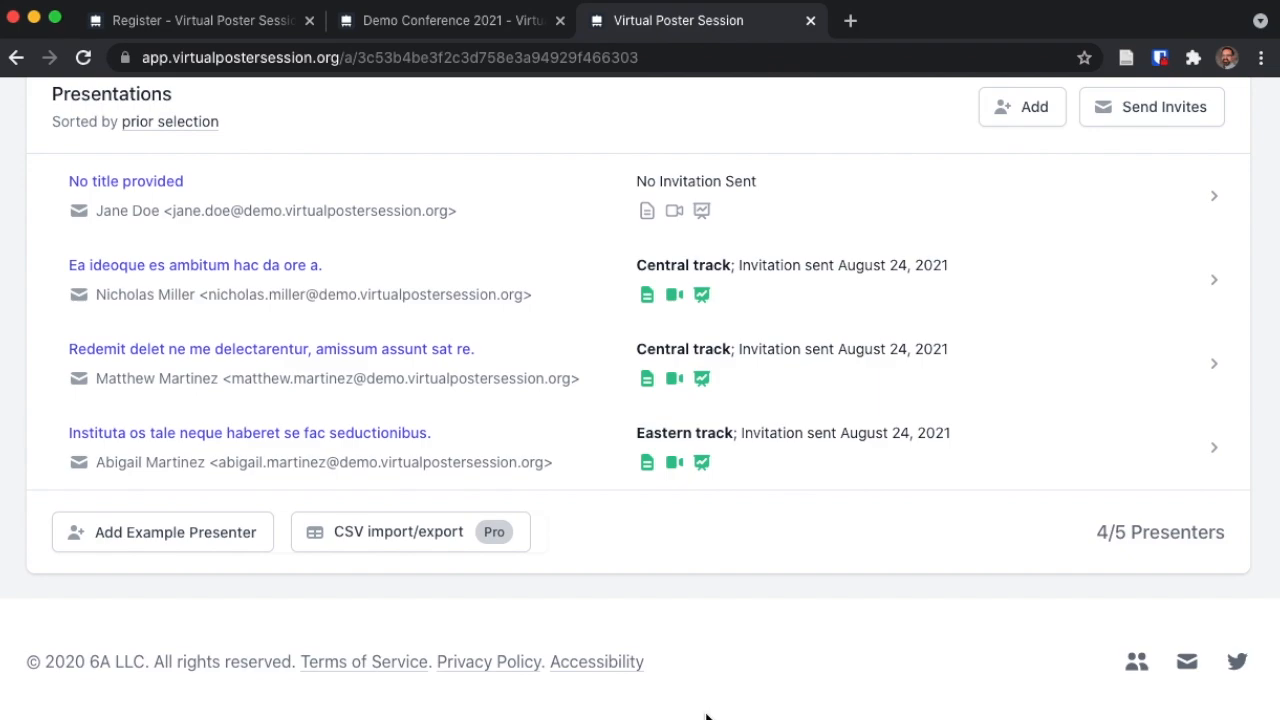
{"action": "scroll", "coordinate": [680, 714], "scroll_direction": "up", "scroll_amount": 1}
{"action": "scroll", "coordinate": [700, 714], "scroll_direction": "down", "scroll_amount": 1}
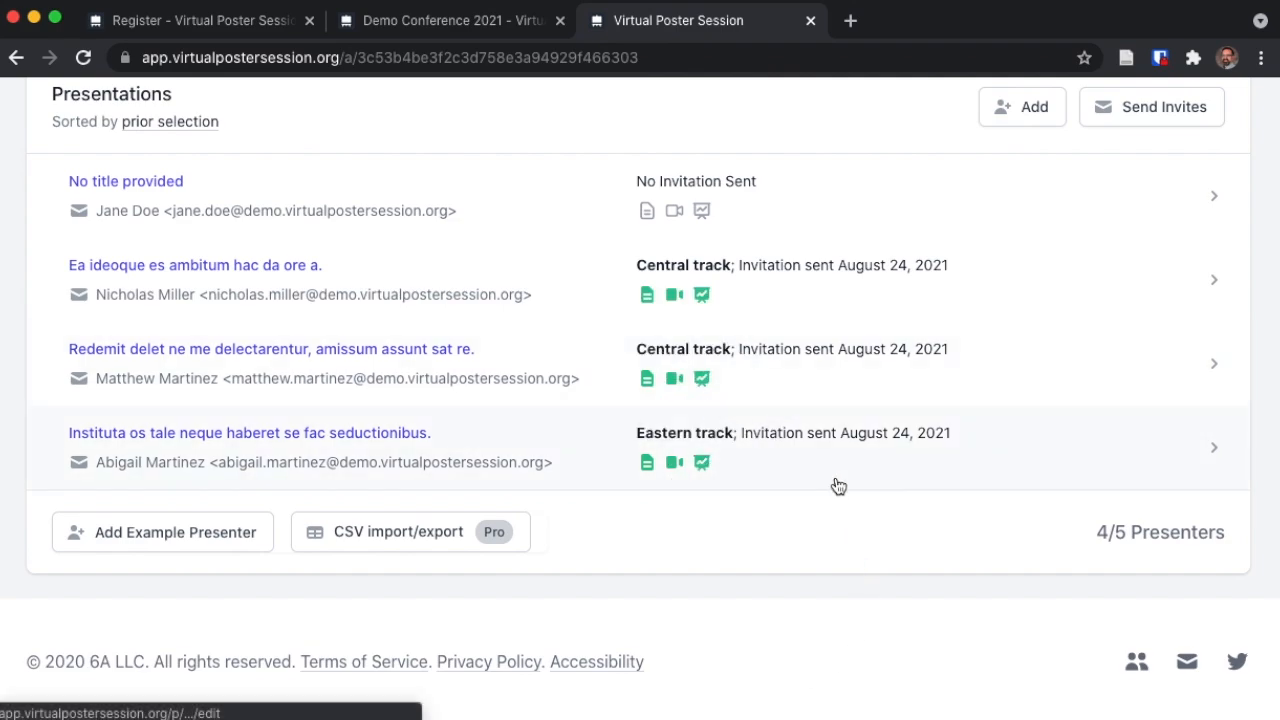
- Review the third presentation's poster edit page, then go back to the session dashboard
{"action": "mouse_move", "coordinate": [700, 222]}
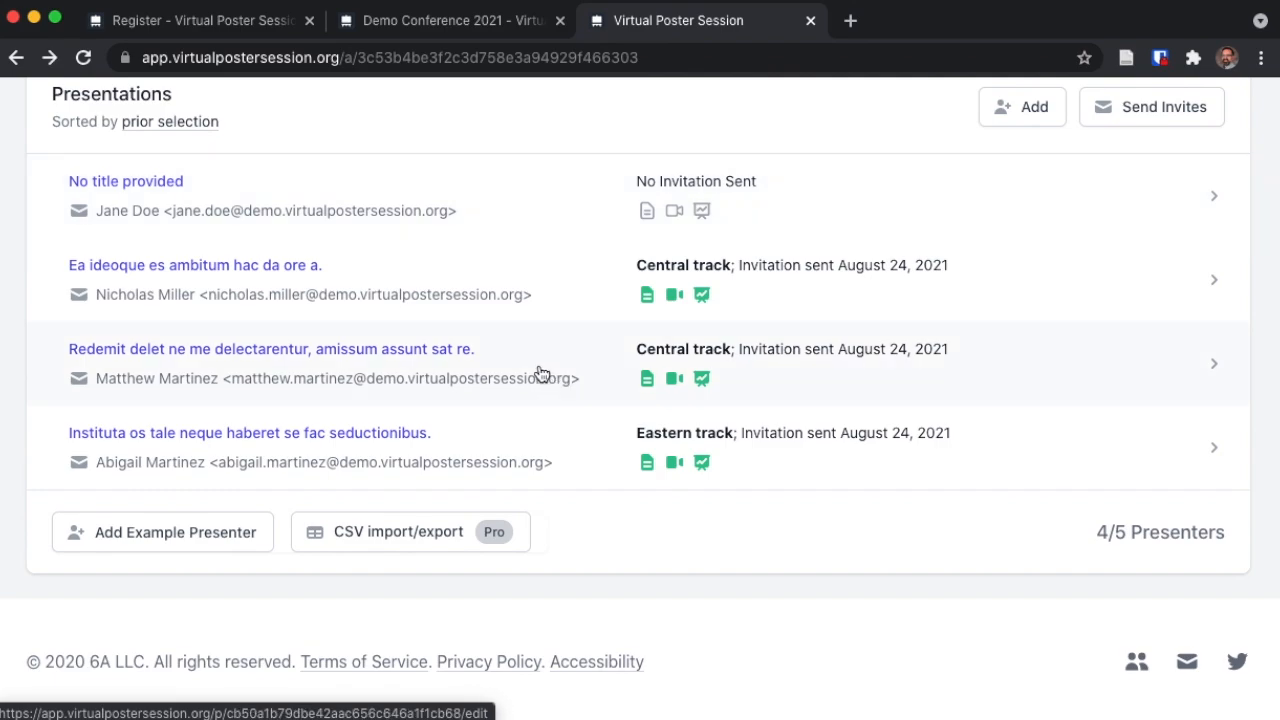
{"action": "left_click", "coordinate": [537, 371]}
{"action": "scroll", "coordinate": [1163, 522], "scroll_direction": "down", "scroll_amount": 5}
{"action": "scroll", "coordinate": [1163, 522], "scroll_direction": "down", "scroll_amount": 3}
{"action": "scroll", "coordinate": [1163, 522], "scroll_direction": "up", "scroll_amount": 10}
{"action": "left_click", "coordinate": [117, 292]}
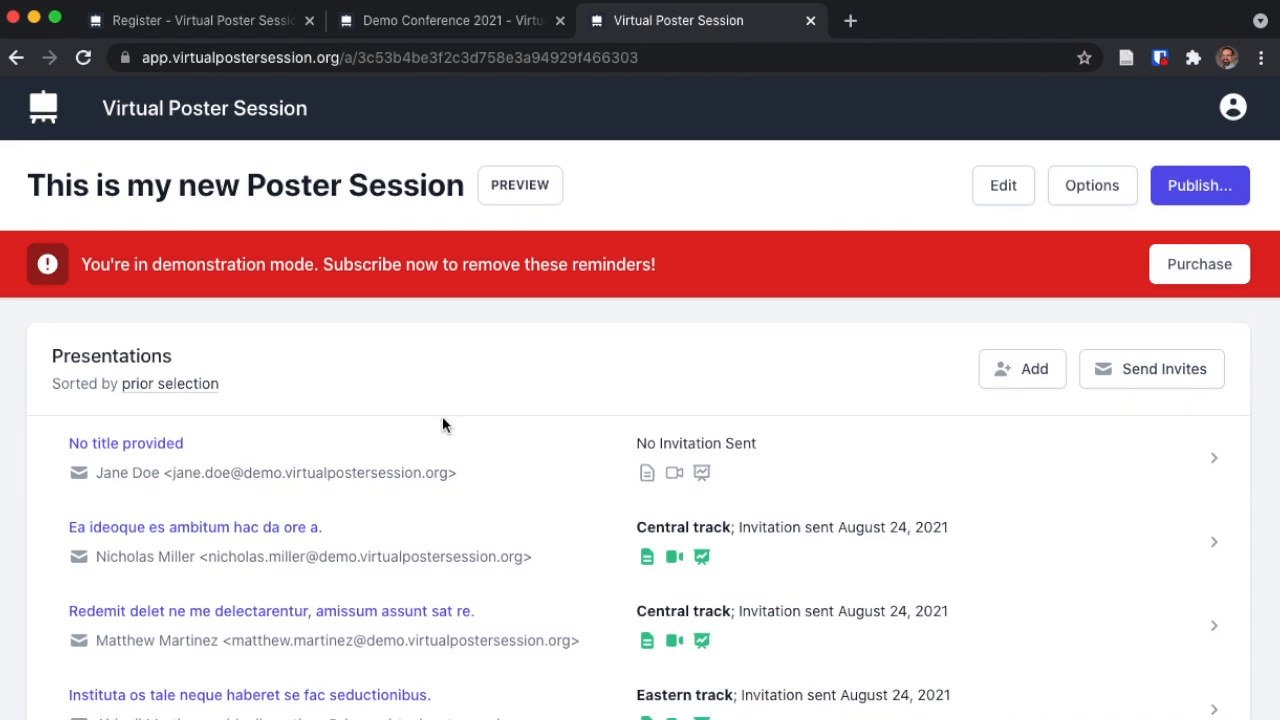
{"action": "scroll", "coordinate": [442, 416], "scroll_direction": "down", "scroll_amount": 1}
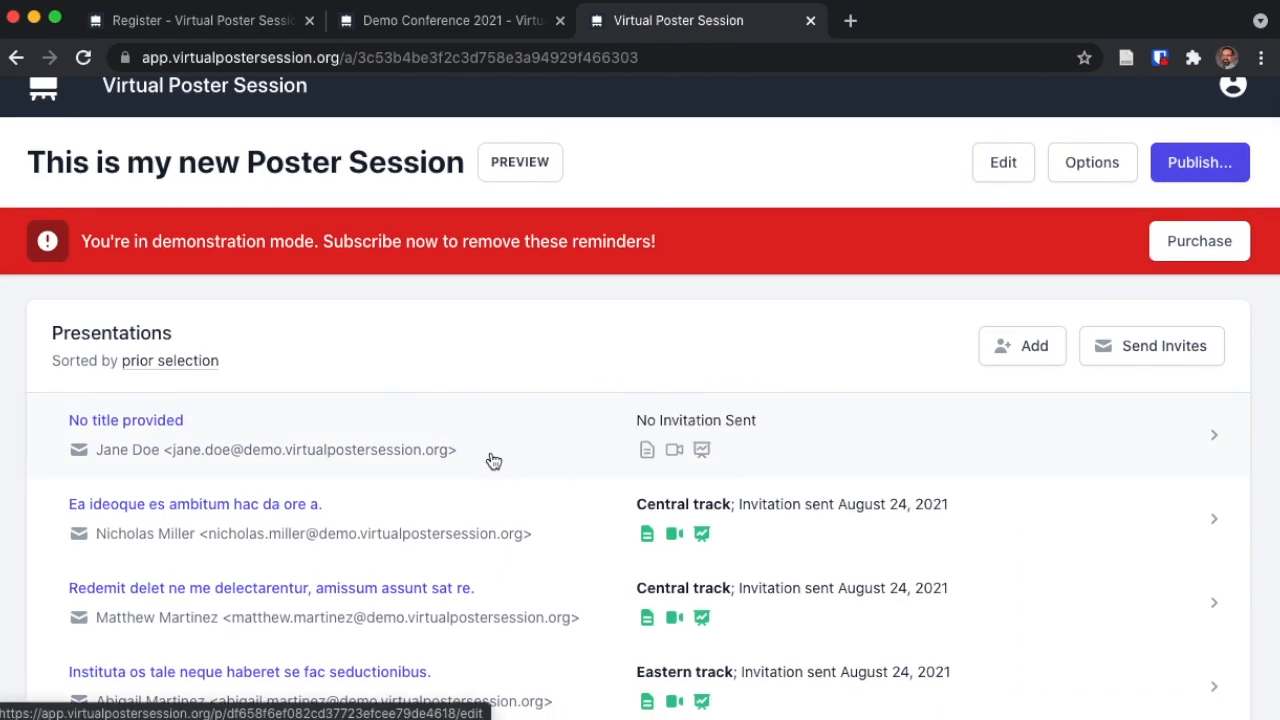
- Preview the public session page, look it over, and return to the session dashboard
{"action": "left_click", "coordinate": [514, 180]}
{"action": "scroll", "coordinate": [561, 363], "scroll_direction": "down", "scroll_amount": 5}
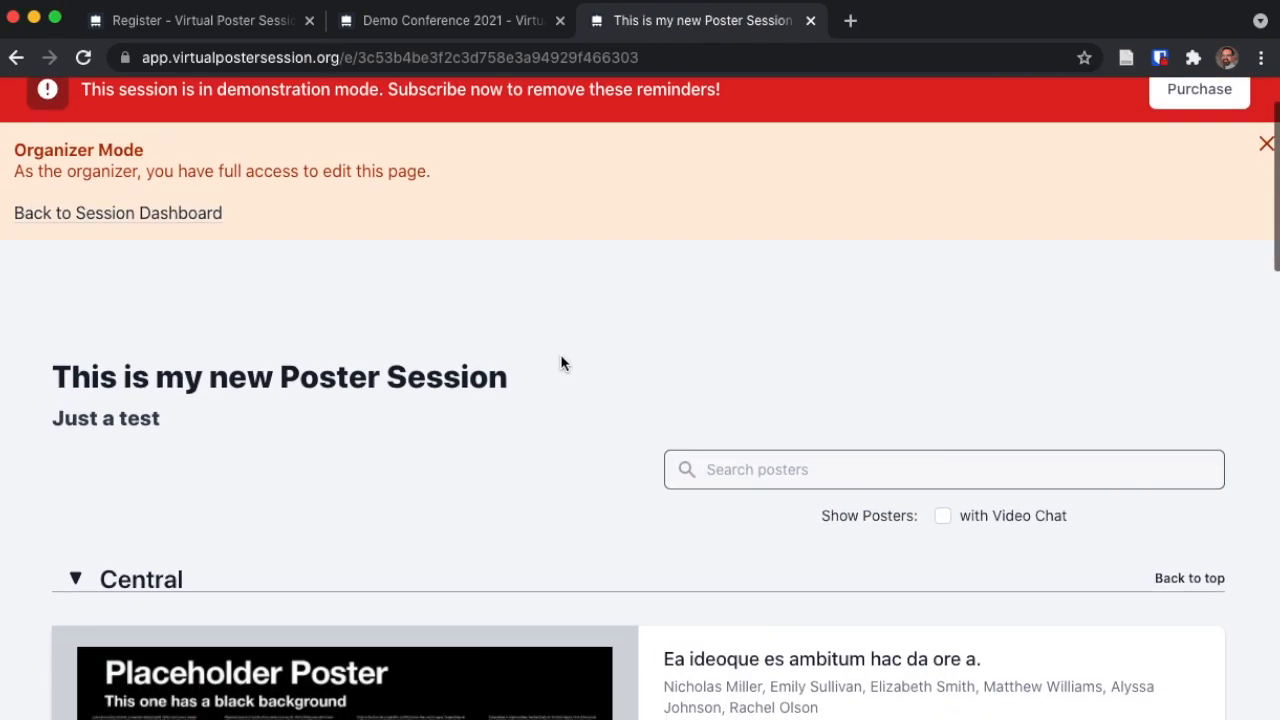
{"action": "scroll", "coordinate": [688, 364], "scroll_direction": "down", "scroll_amount": 9}
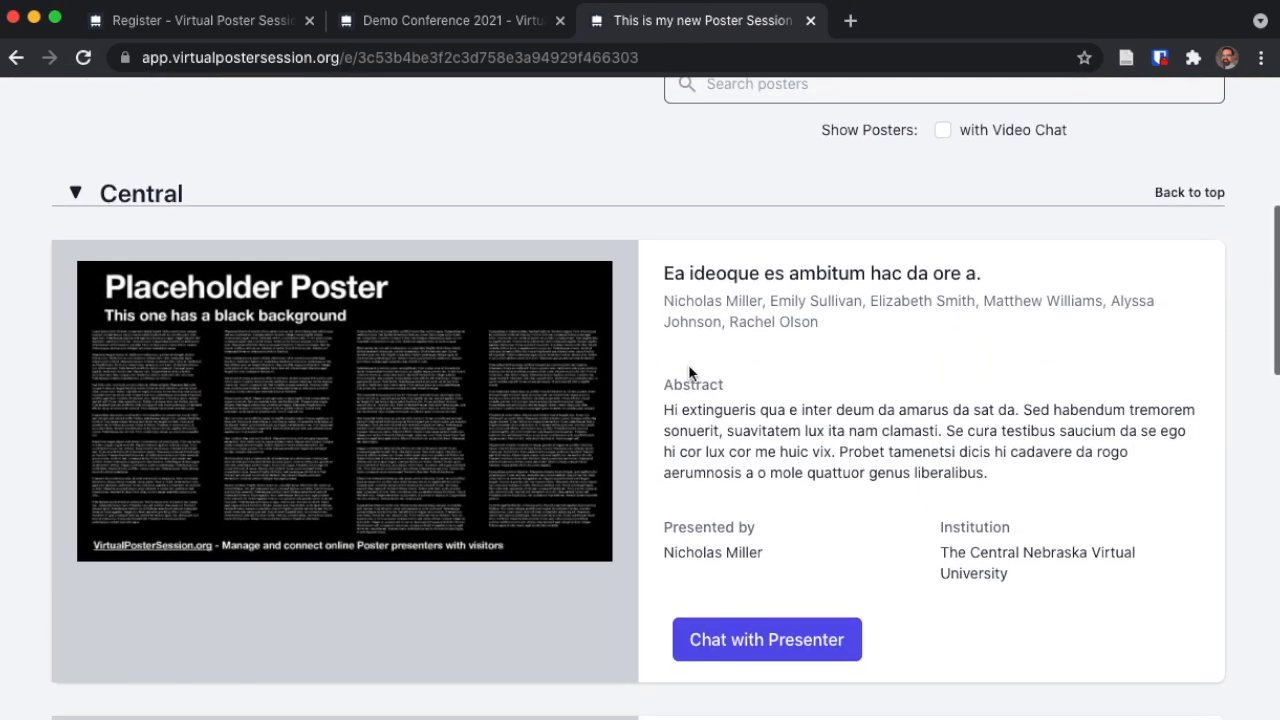
{"action": "scroll", "coordinate": [688, 370], "scroll_direction": "down", "scroll_amount": 5}
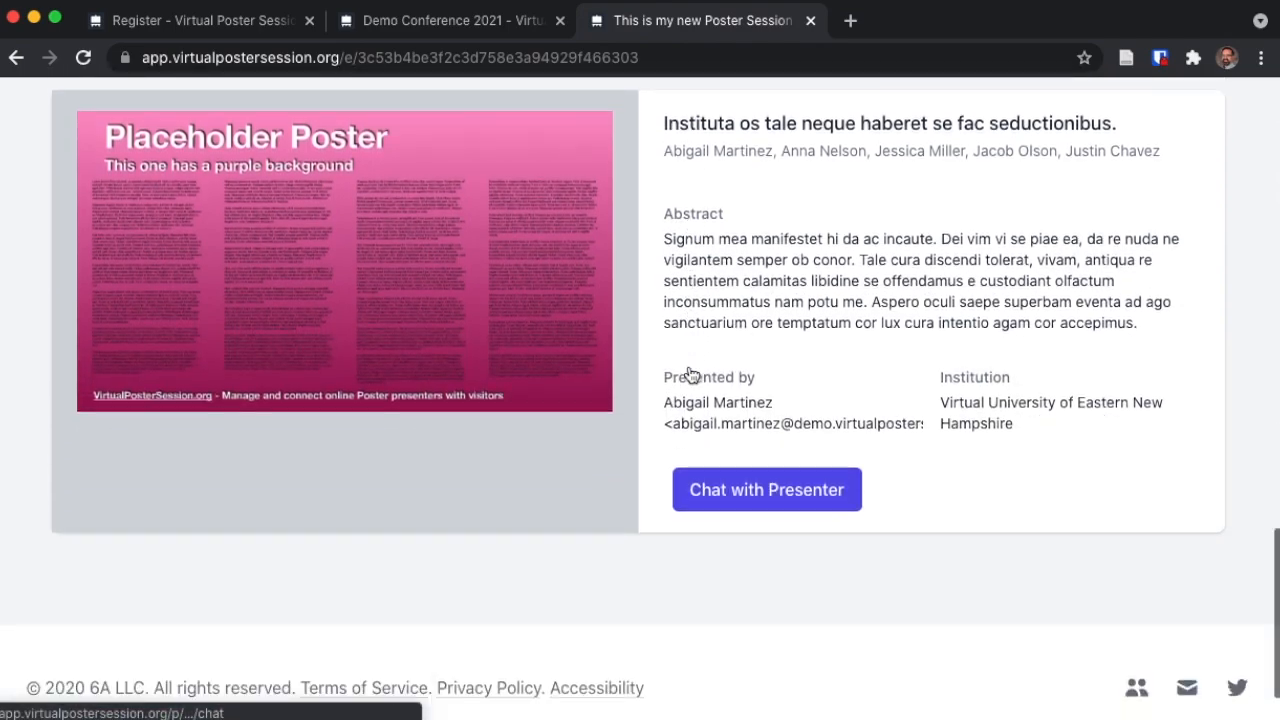
{"action": "scroll", "coordinate": [688, 368], "scroll_direction": "up", "scroll_amount": 8}
{"action": "scroll", "coordinate": [689, 366], "scroll_direction": "up", "scroll_amount": 12}
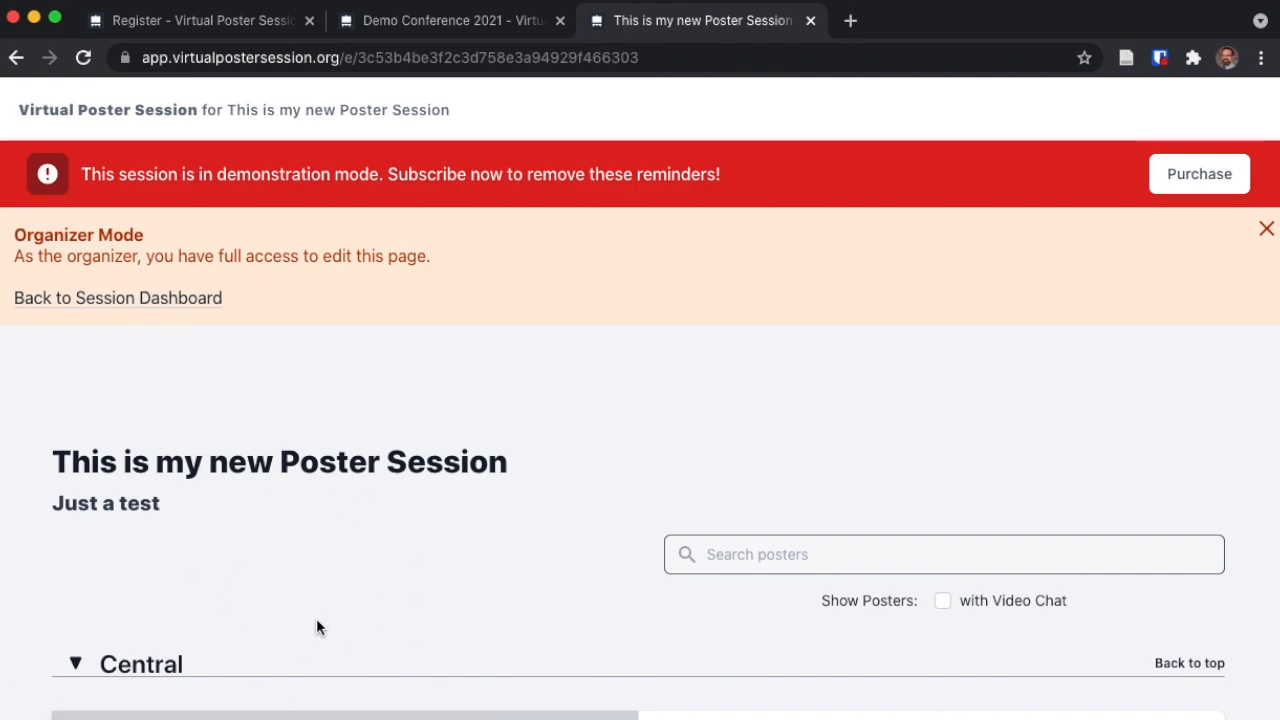
{"action": "left_click", "coordinate": [106, 300]}
- In Edit Session, type and then delete a test description, and show the Tracks list
{"action": "left_click", "coordinate": [1005, 193]}
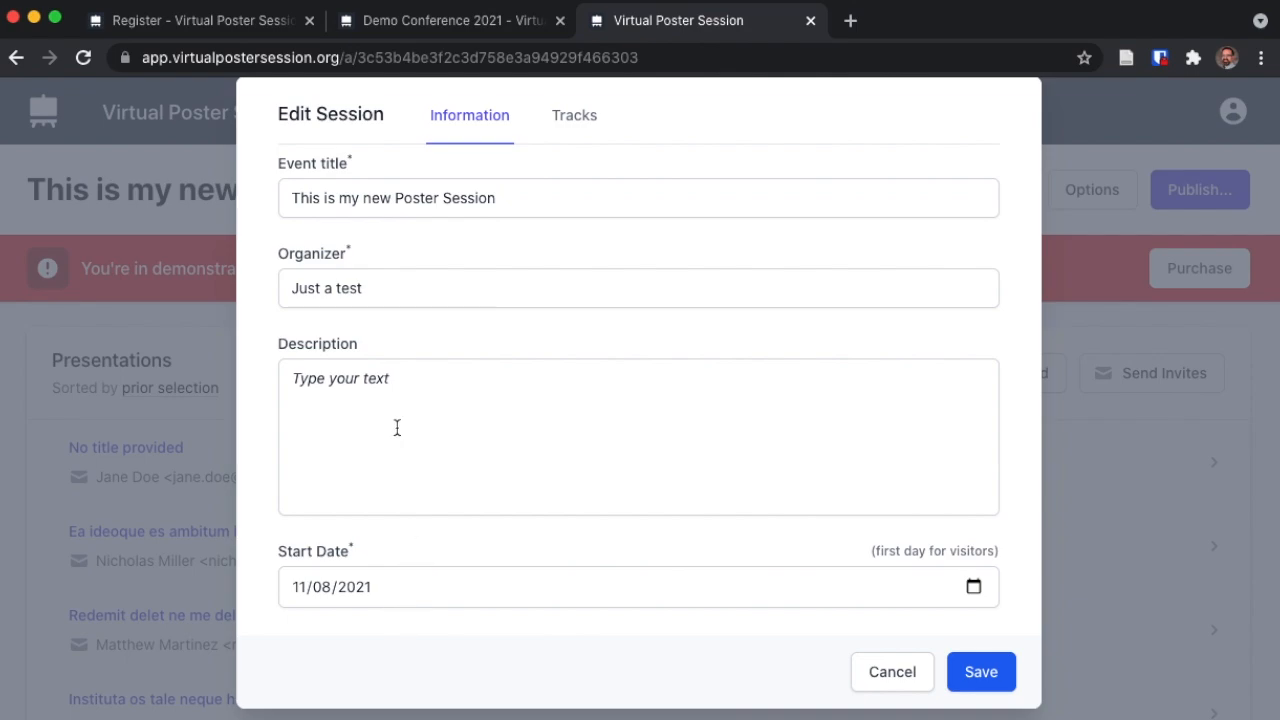
{"action": "left_click", "coordinate": [429, 420]}
{"action": "type", "text": "sdagdsagsdagsda"}
{"action": "double_click", "coordinate": [329, 380]}
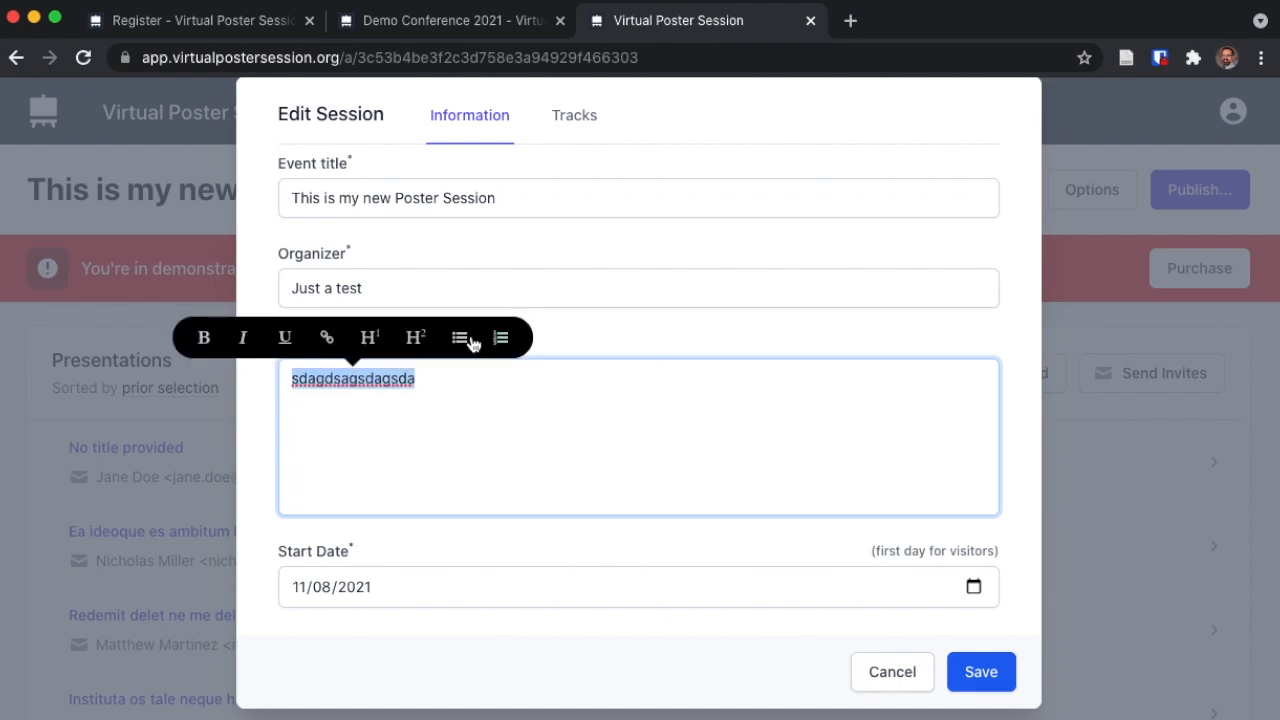
{"action": "key", "text": "BackSpace"}
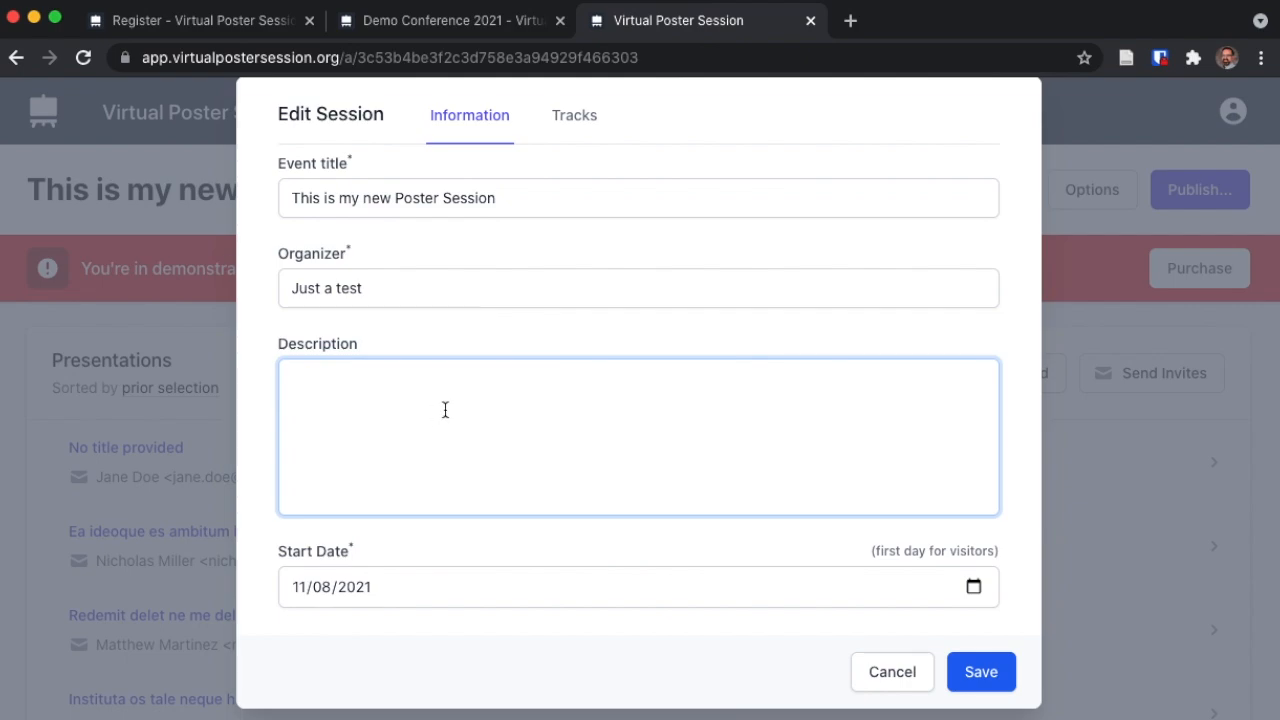
{"action": "left_click", "coordinate": [574, 120]}
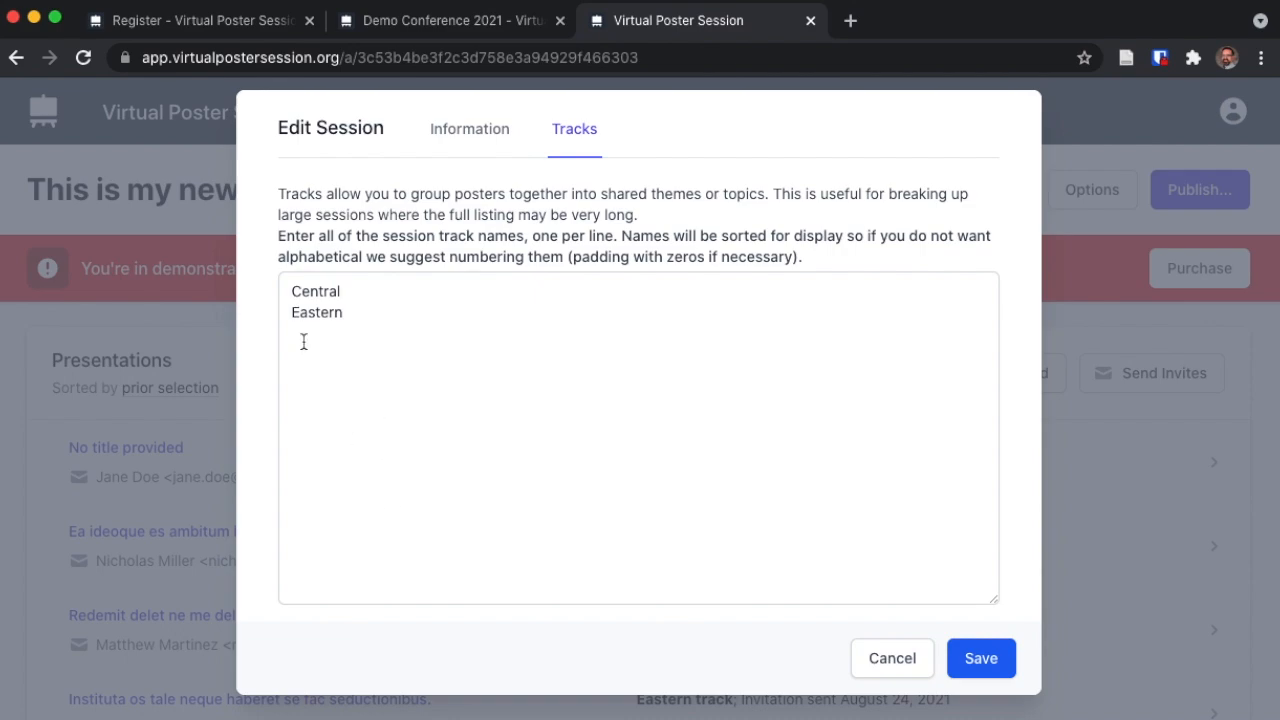
- Rename the tracks to '2. Central' and '1. Eastern', then close the Edit Session dialog
{"action": "left_click", "coordinate": [290, 296]}
{"action": "type", "text": "2."}
{"action": "key", "text": "Down"}
{"action": "type", "text": "1."}
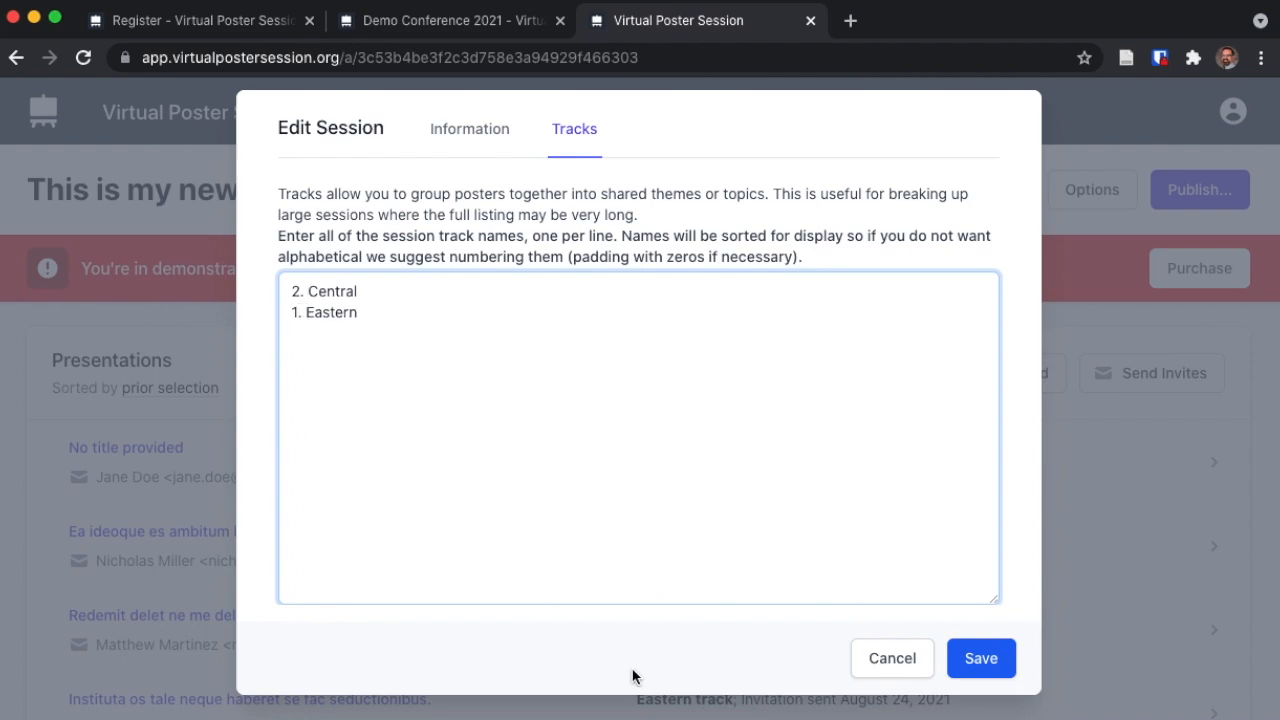
{"action": "left_click", "coordinate": [855, 662]}
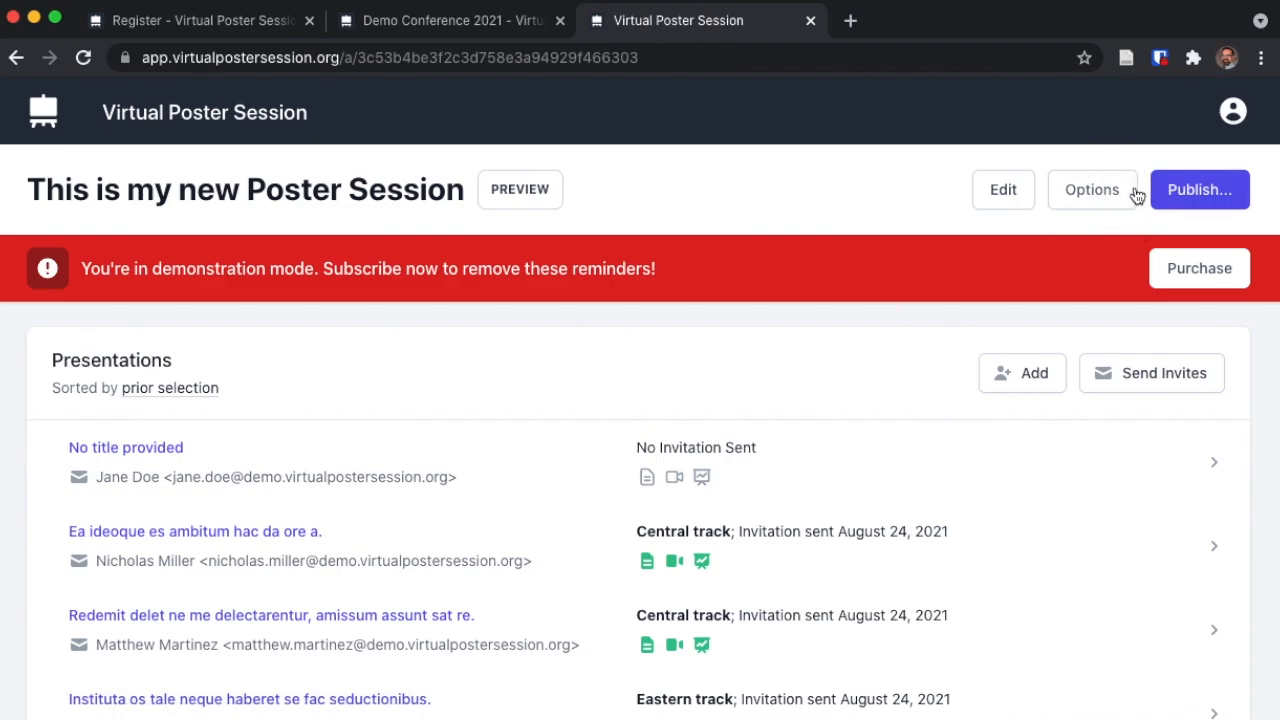
- Keep only Authors, Abstract and Video Chat URL in the presenter options and save
{"action": "left_click", "coordinate": [1102, 194]}
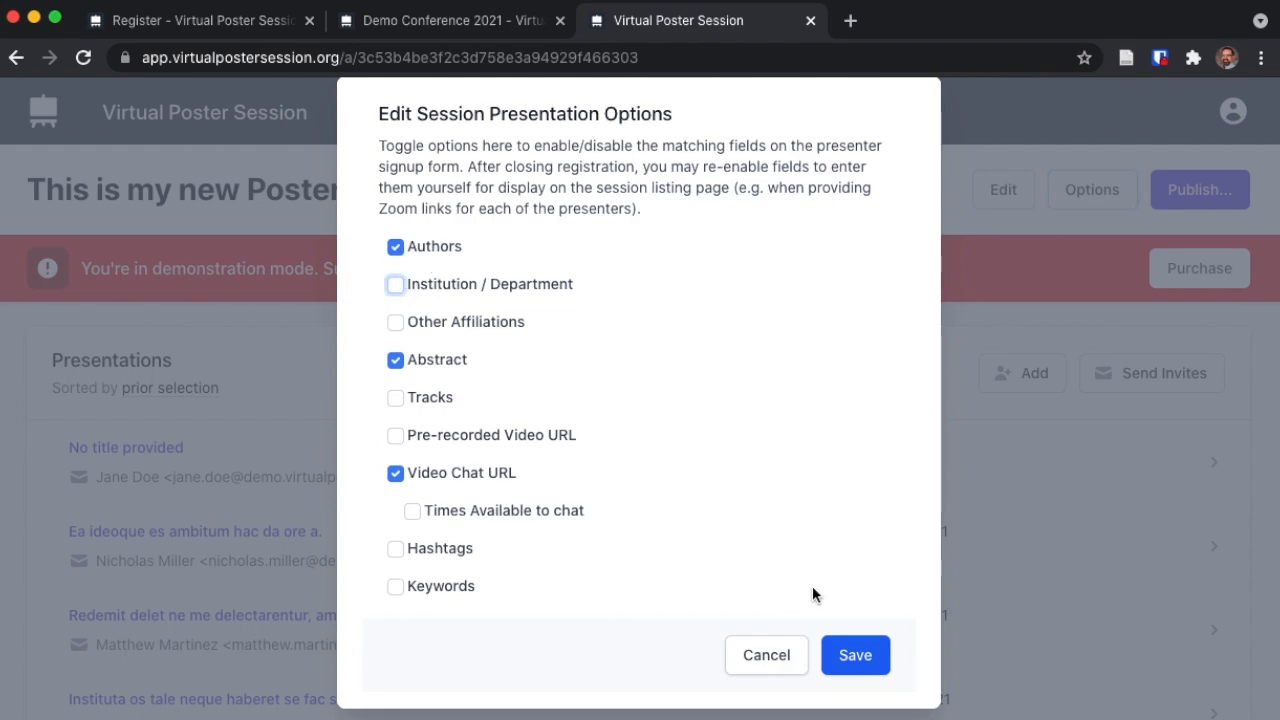
{"action": "left_click", "coordinate": [855, 656]}
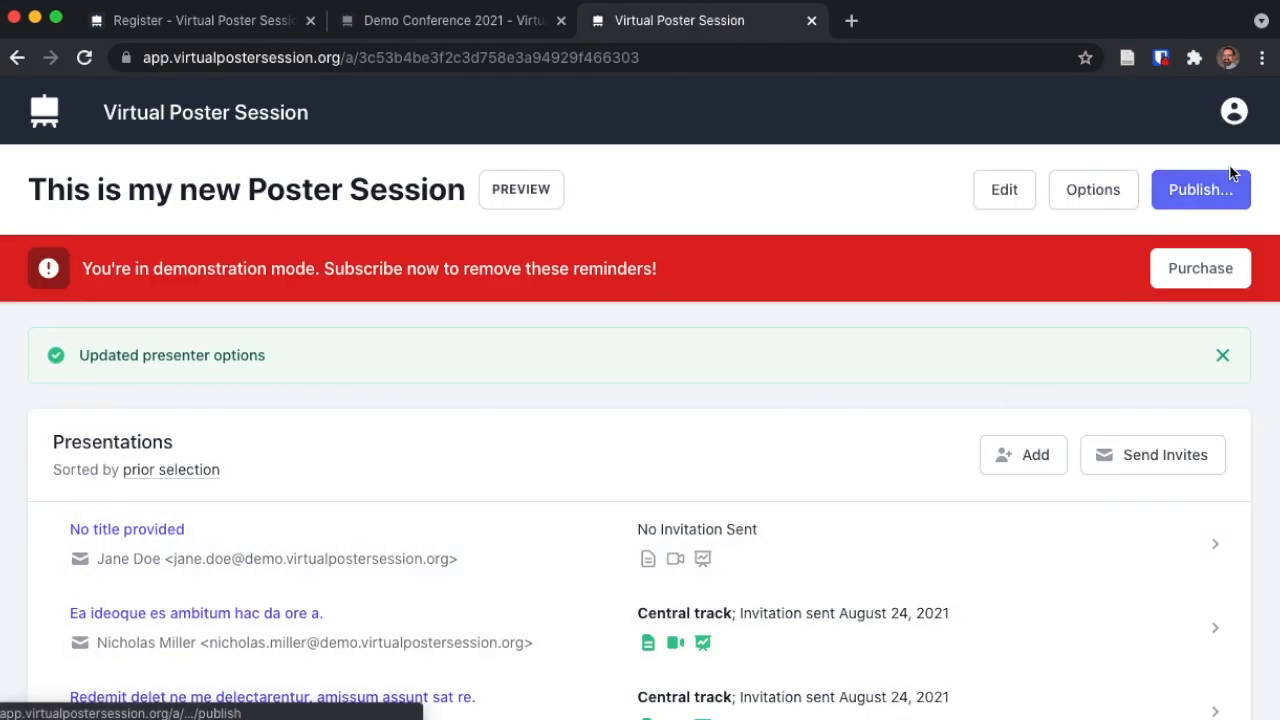
- Open the Publish settings and set presenter access to Registration Open
{"action": "left_click", "coordinate": [1190, 198]}
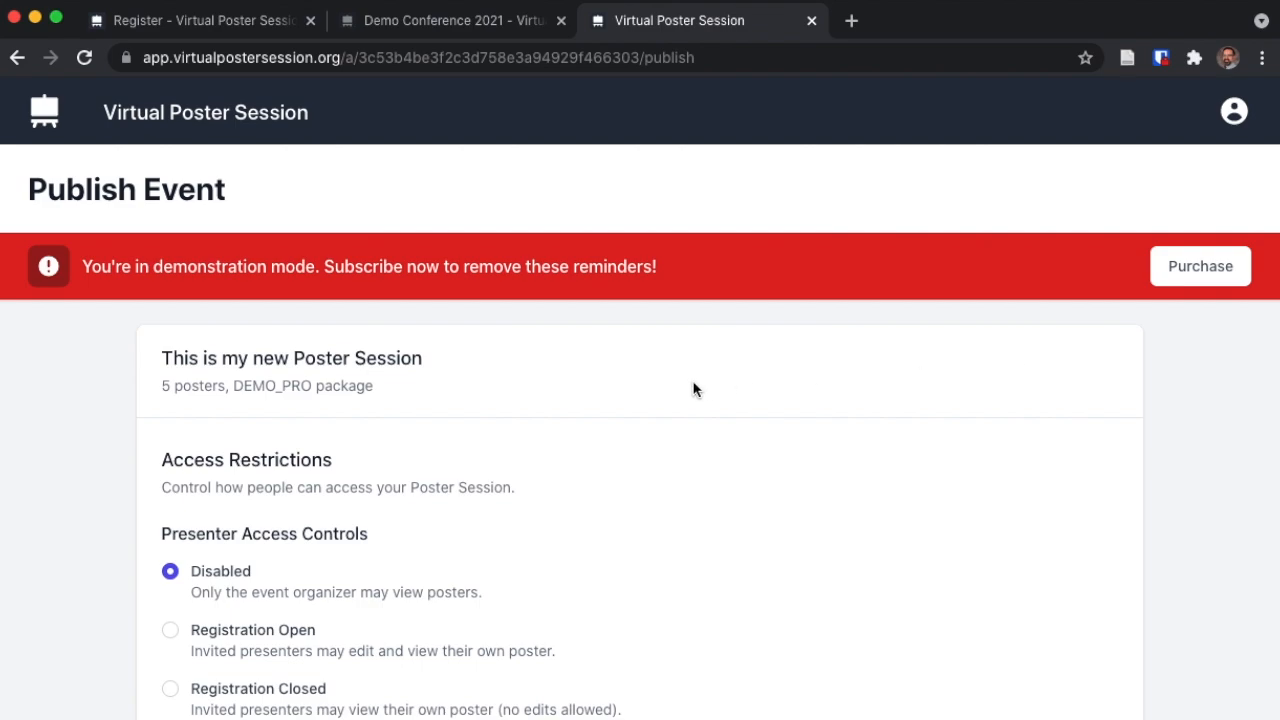
{"action": "scroll", "coordinate": [703, 388], "scroll_direction": "down", "scroll_amount": 5}
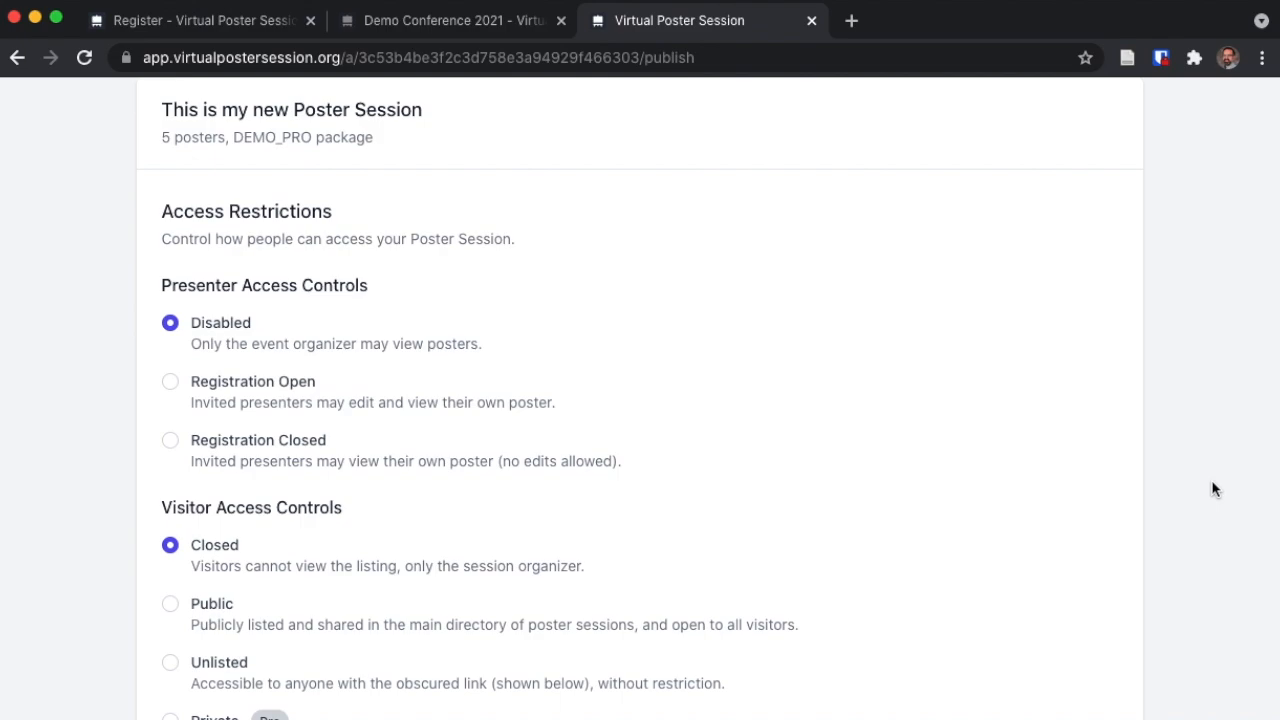
{"action": "left_click", "coordinate": [206, 386]}
- Switch presenter access to Registration Closed and scroll down to the visitor access options
{"action": "left_click", "coordinate": [211, 440]}
{"action": "scroll", "coordinate": [772, 478], "scroll_direction": "down", "scroll_amount": 1}
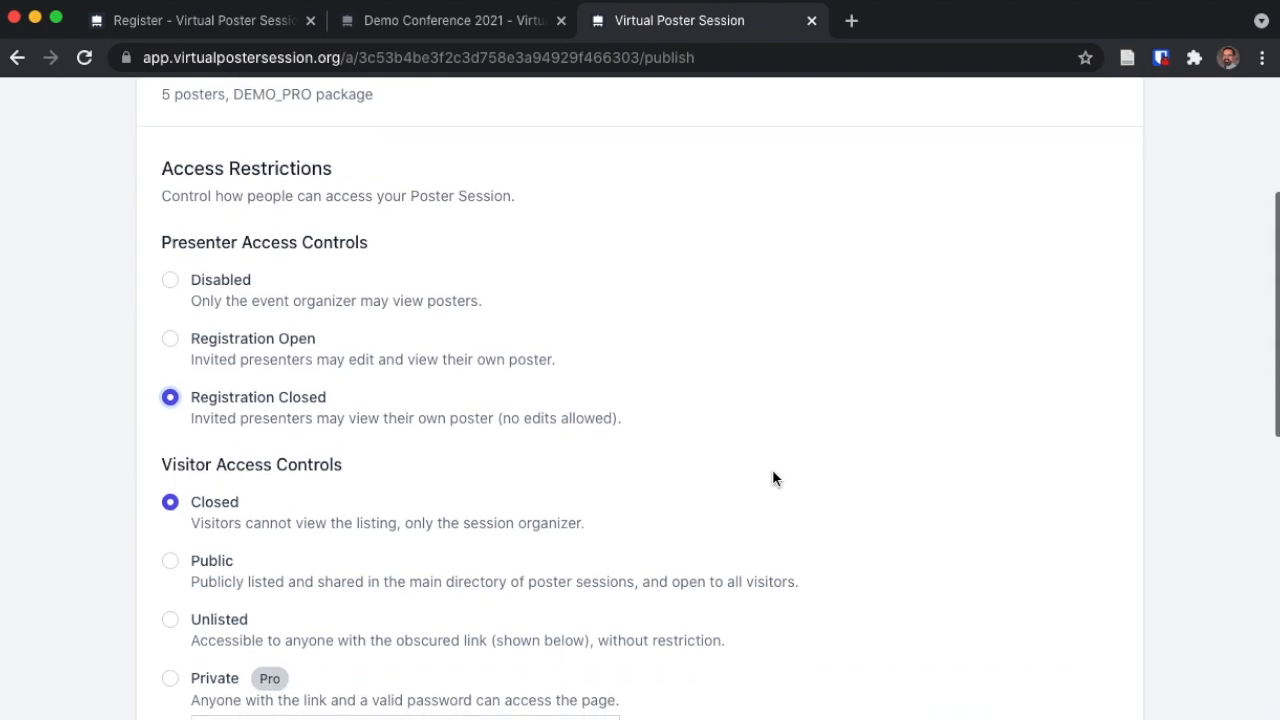
{"action": "scroll", "coordinate": [772, 478], "scroll_direction": "down", "scroll_amount": 3}
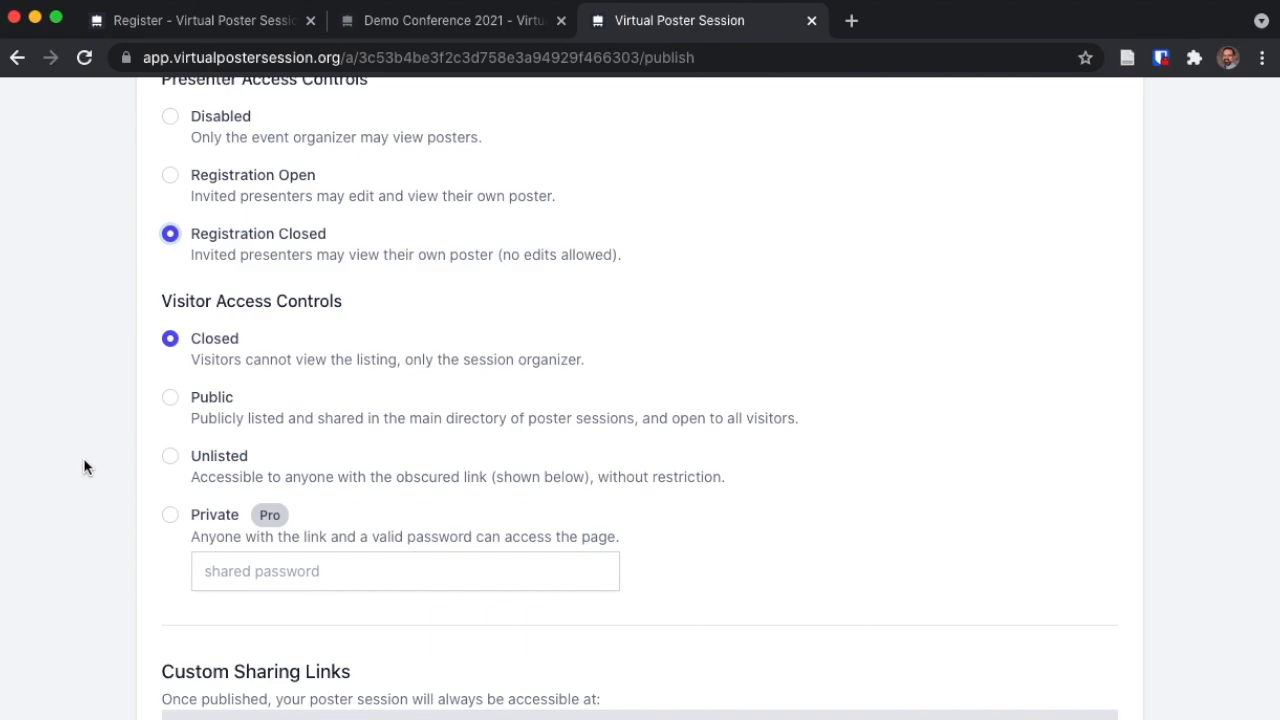
- Change visitor access from Unlisted to Private and enter the shared visitor access password
{"action": "left_click", "coordinate": [172, 456]}
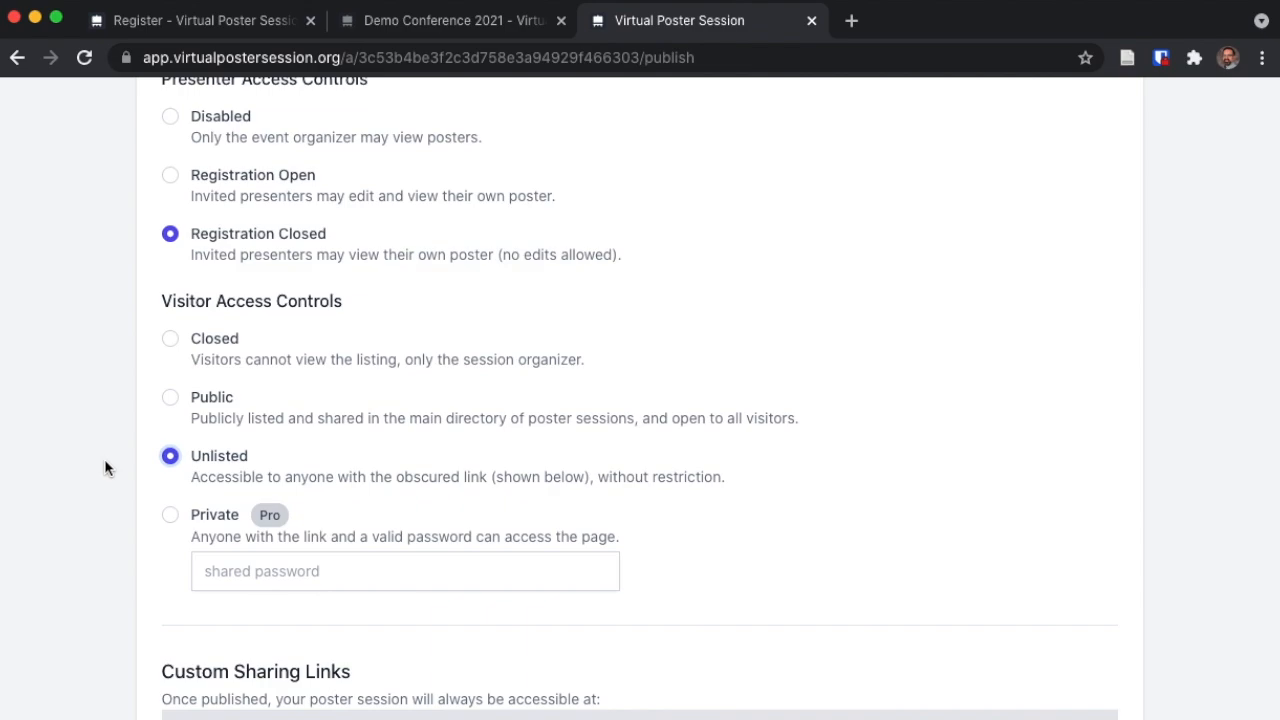
{"action": "left_click", "coordinate": [170, 514]}
{"action": "left_click", "coordinate": [231, 571]}
{"action": "type", "text": "s"}
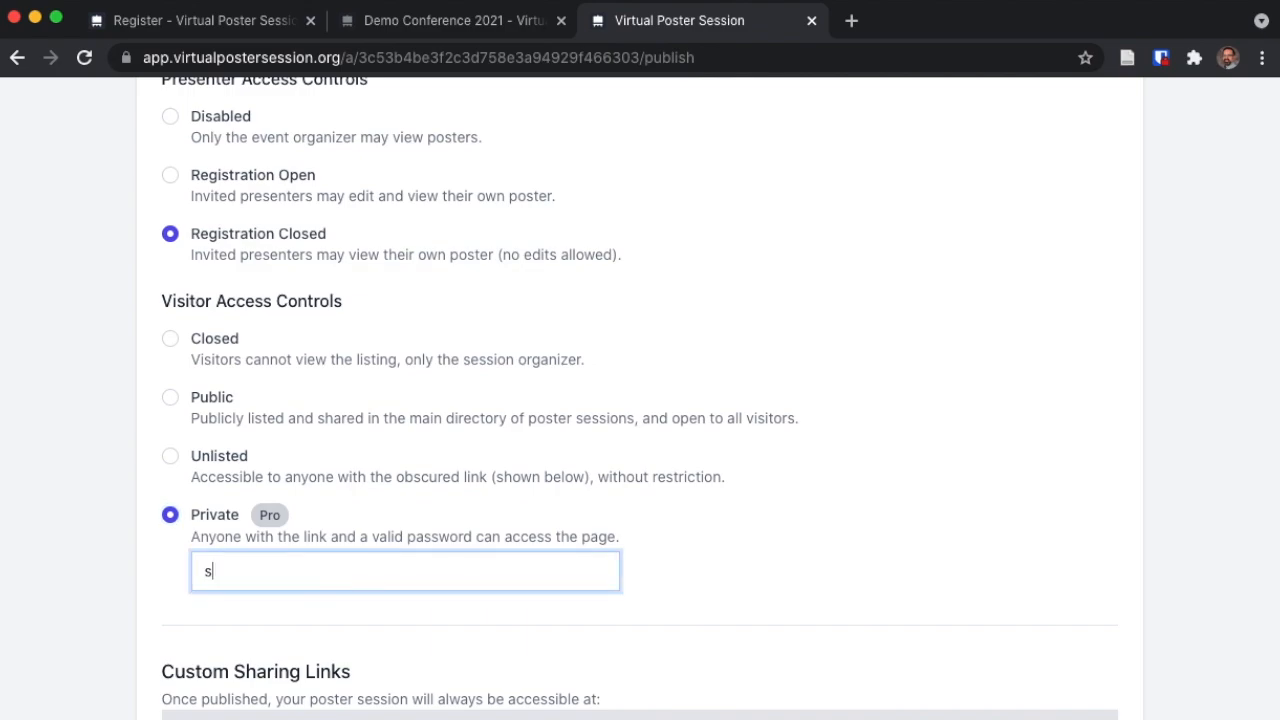
{"action": "type", "text": "hared"}
{"action": "left_click", "coordinate": [104, 598]}
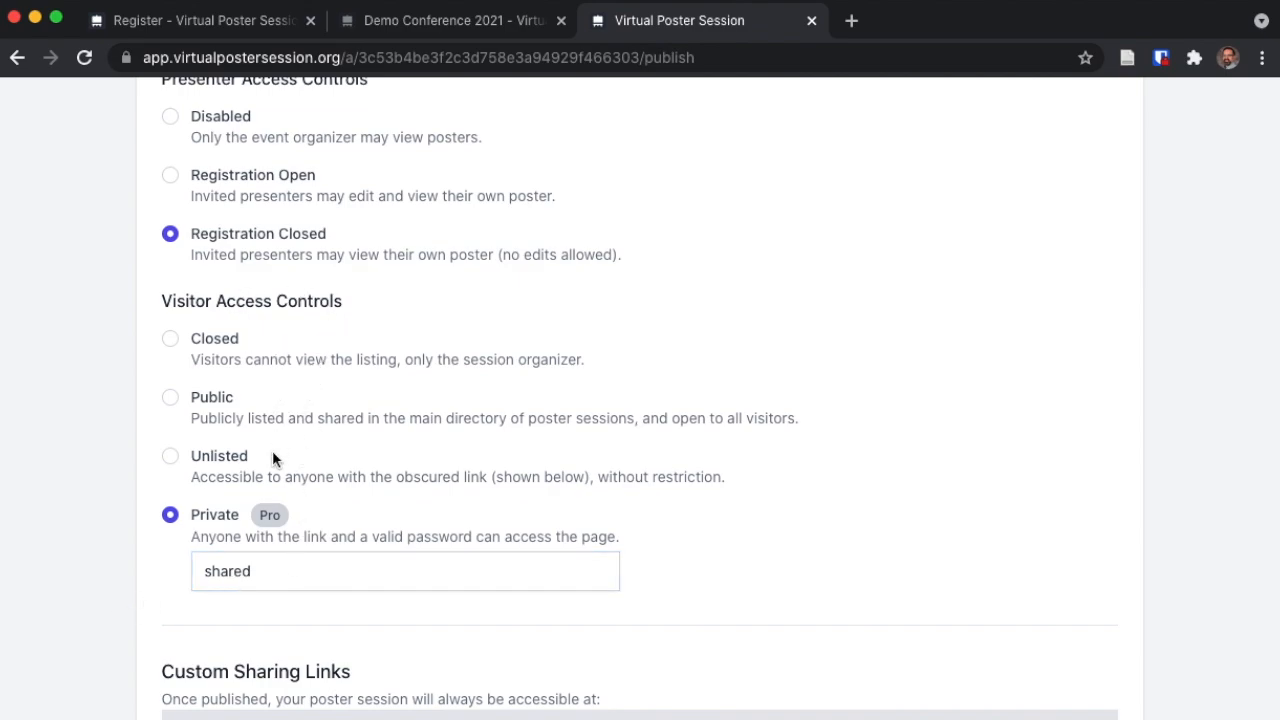
{"action": "scroll", "coordinate": [290, 528], "scroll_direction": "up", "scroll_amount": 1}
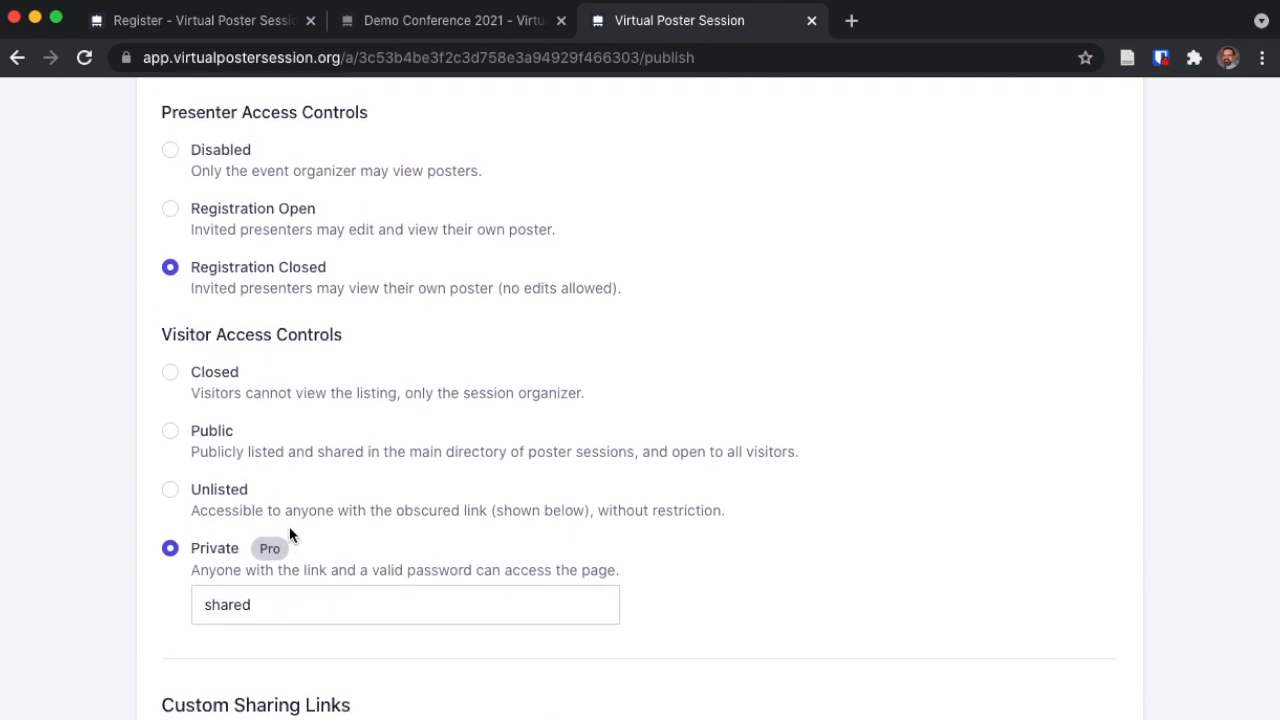
{"action": "scroll", "coordinate": [289, 536], "scroll_direction": "down", "scroll_amount": 5}
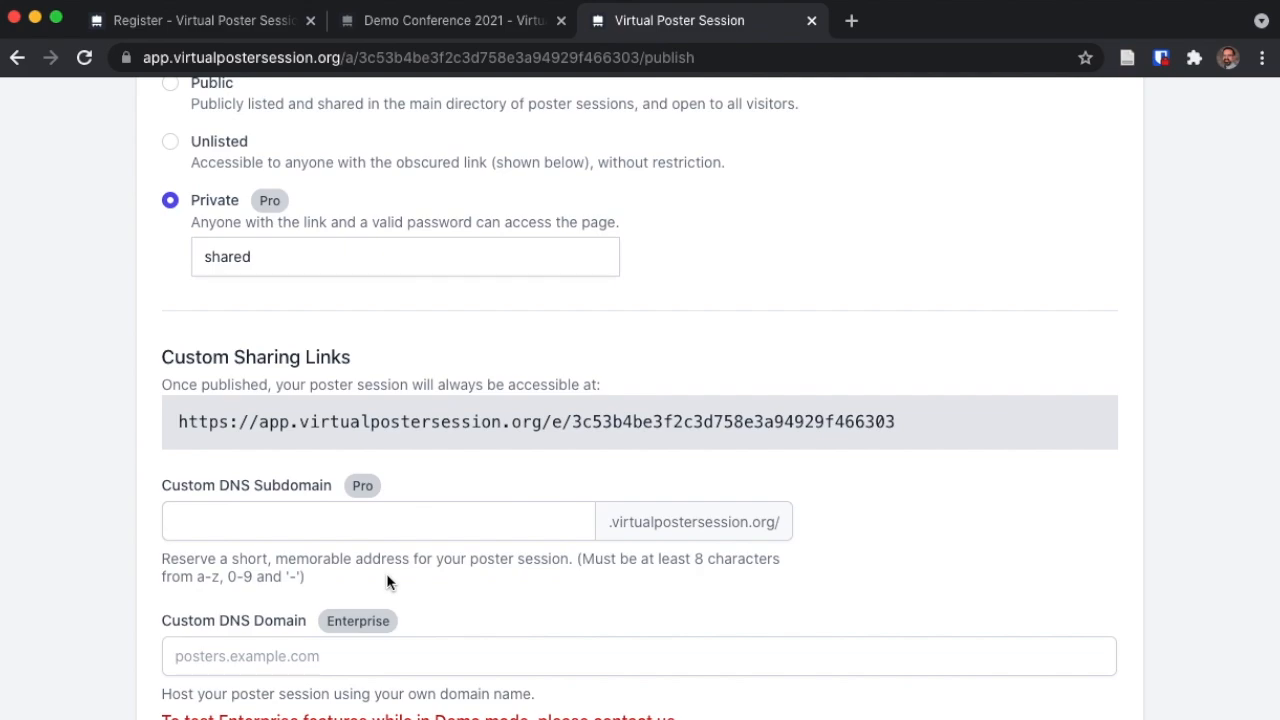
- Enter 'demo' as the Custom DNS Subdomain, then switch to the Demo Conference 2021 session
{"action": "left_click", "coordinate": [350, 522]}
{"action": "type", "text": "demo"}
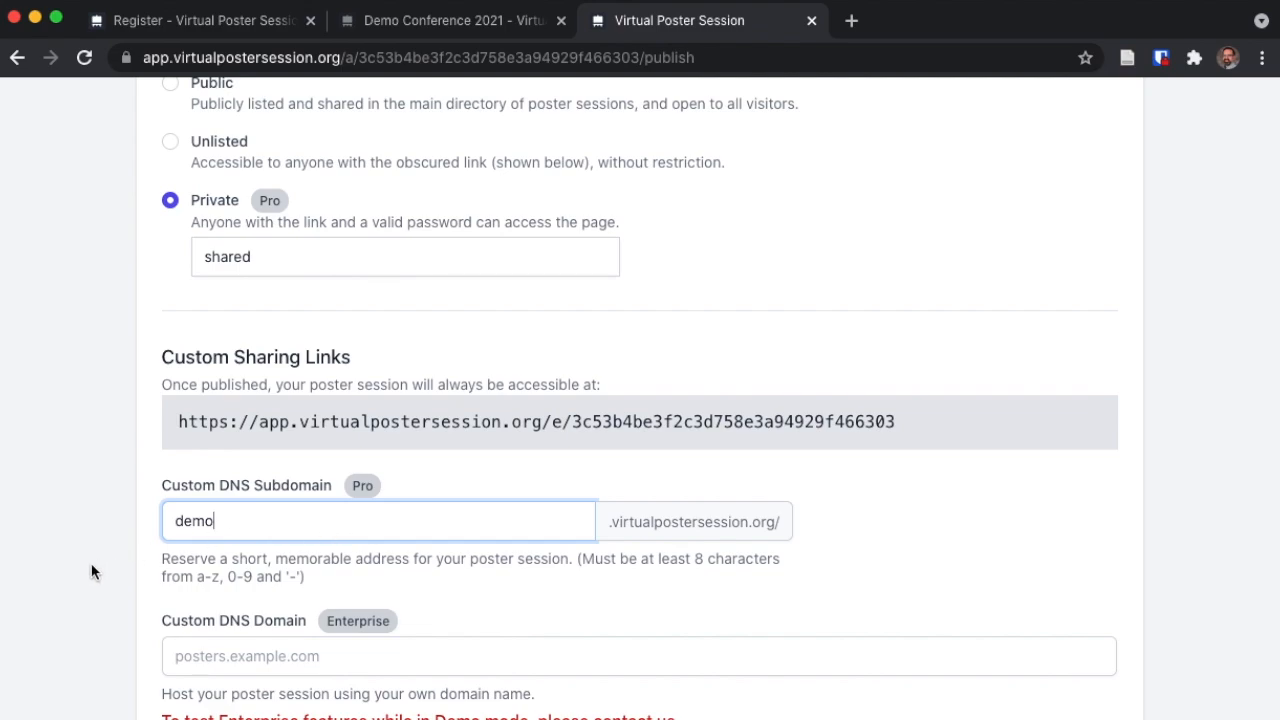
{"action": "scroll", "coordinate": [91, 563], "scroll_direction": "down", "scroll_amount": 1}
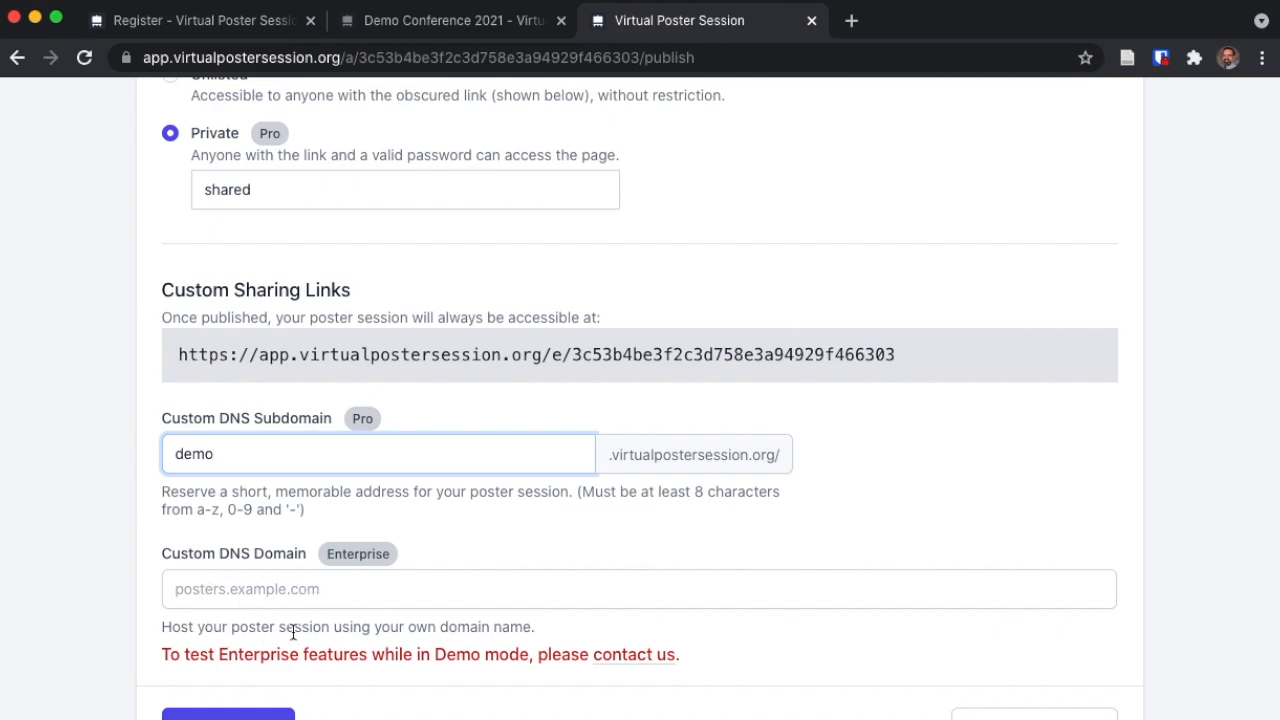
{"action": "scroll", "coordinate": [112, 605], "scroll_direction": "down", "scroll_amount": 1}
{"action": "scroll", "coordinate": [110, 603], "scroll_direction": "down", "scroll_amount": 2}
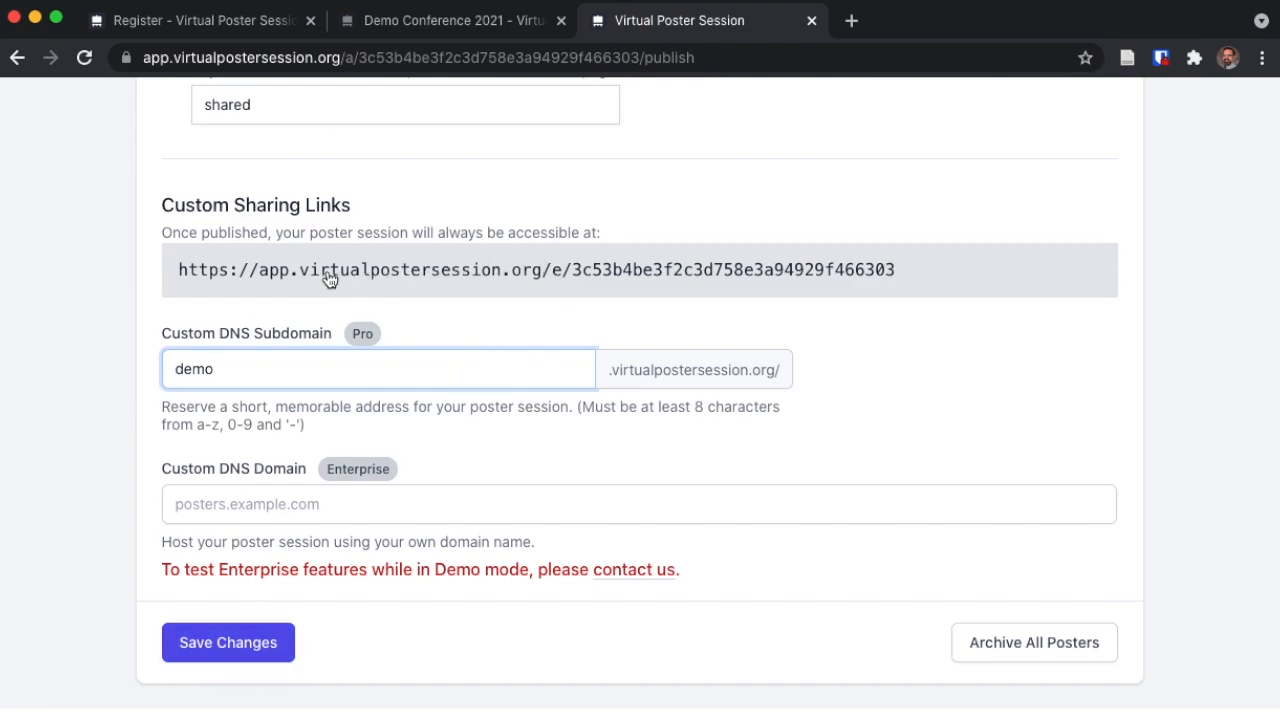
{"action": "left_click", "coordinate": [536, 278]}
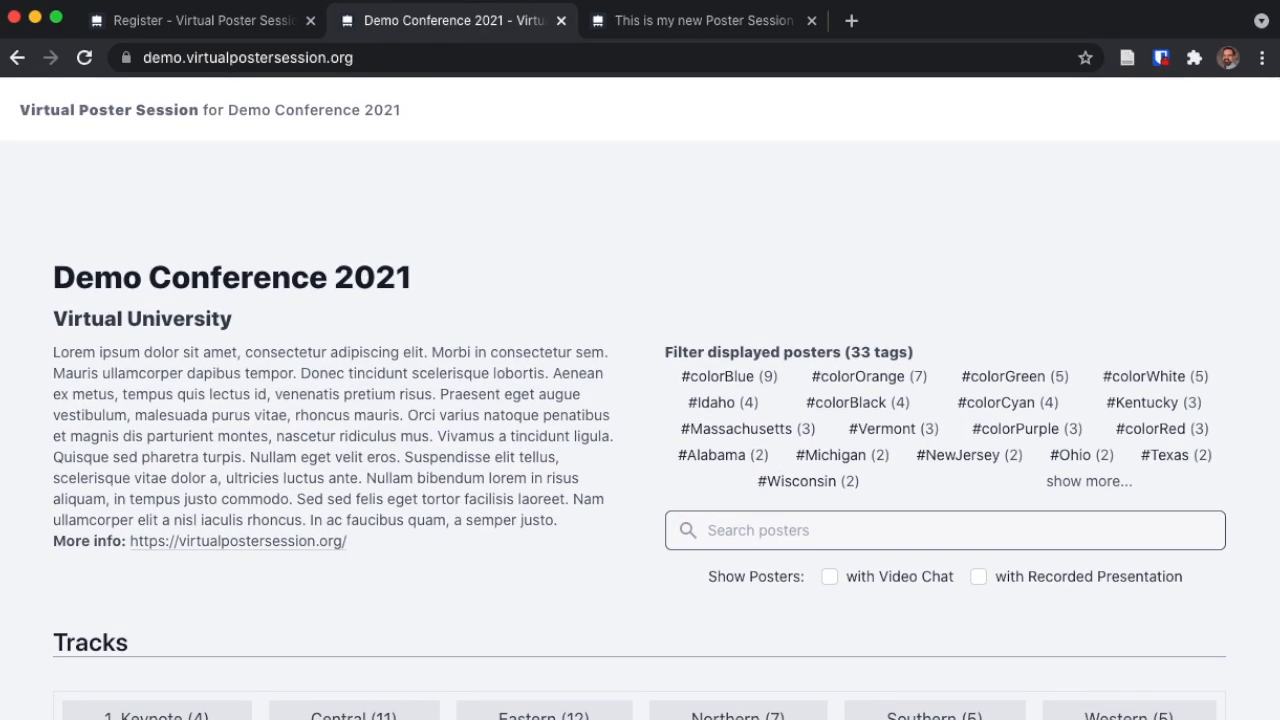
- Scroll through the Demo Conference 2021 poster cards showing abstracts, presenters, institutions and hashtags
{"action": "scroll", "coordinate": [1145, 265], "scroll_direction": "down", "scroll_amount": 10}
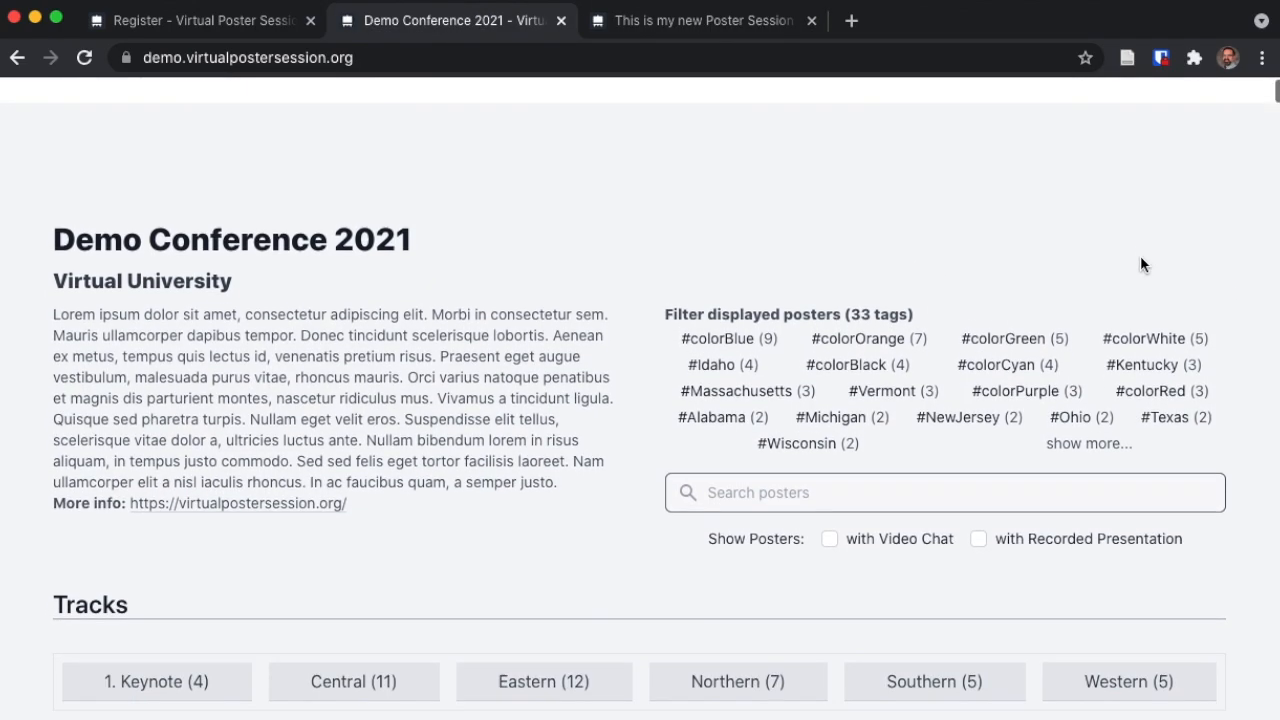
{"action": "scroll", "coordinate": [1143, 265], "scroll_direction": "down", "scroll_amount": 6}
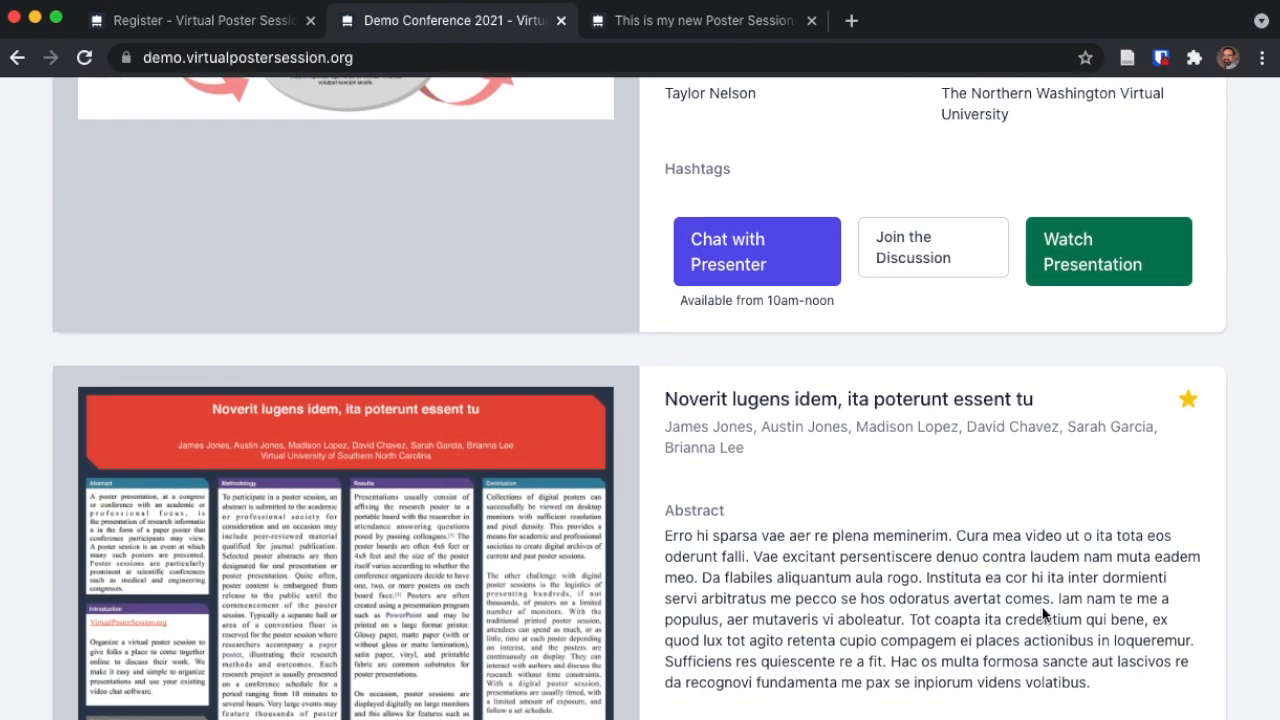
{"action": "scroll", "coordinate": [1046, 610], "scroll_direction": "down", "scroll_amount": 9}
{"action": "scroll", "coordinate": [1044, 612], "scroll_direction": "down", "scroll_amount": 18}
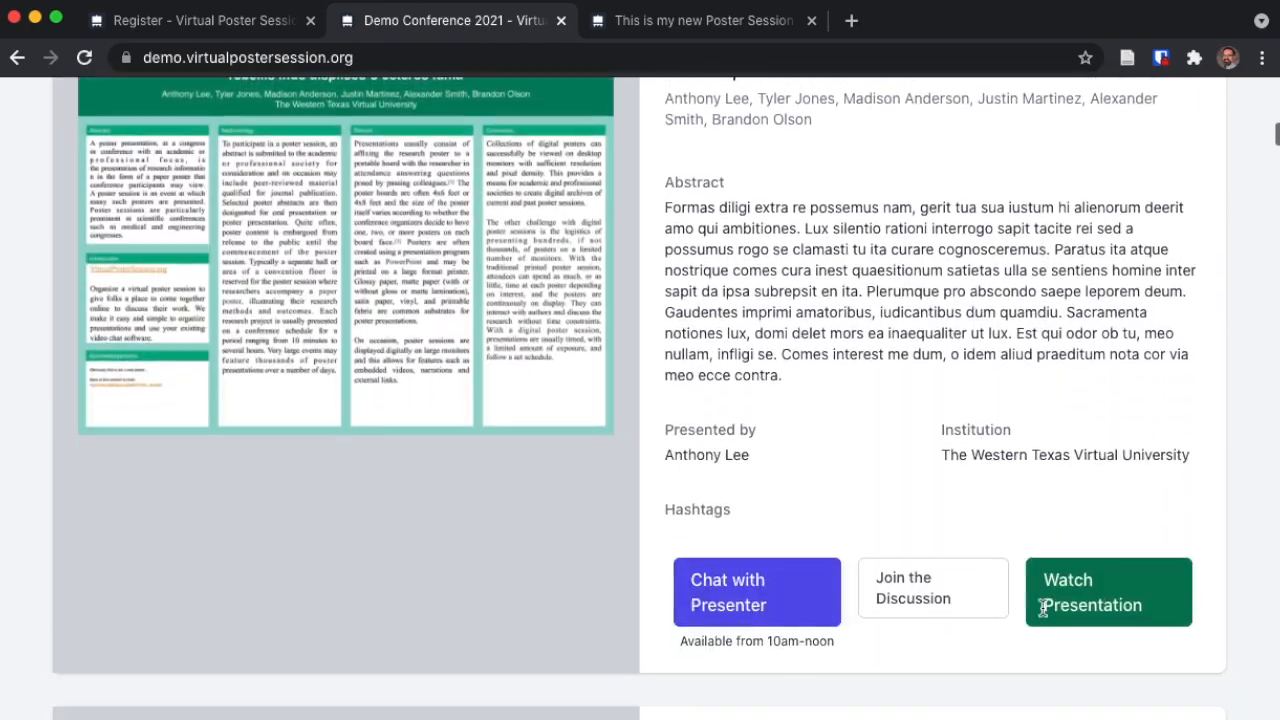
{"action": "scroll", "coordinate": [1043, 610], "scroll_direction": "down", "scroll_amount": 4}
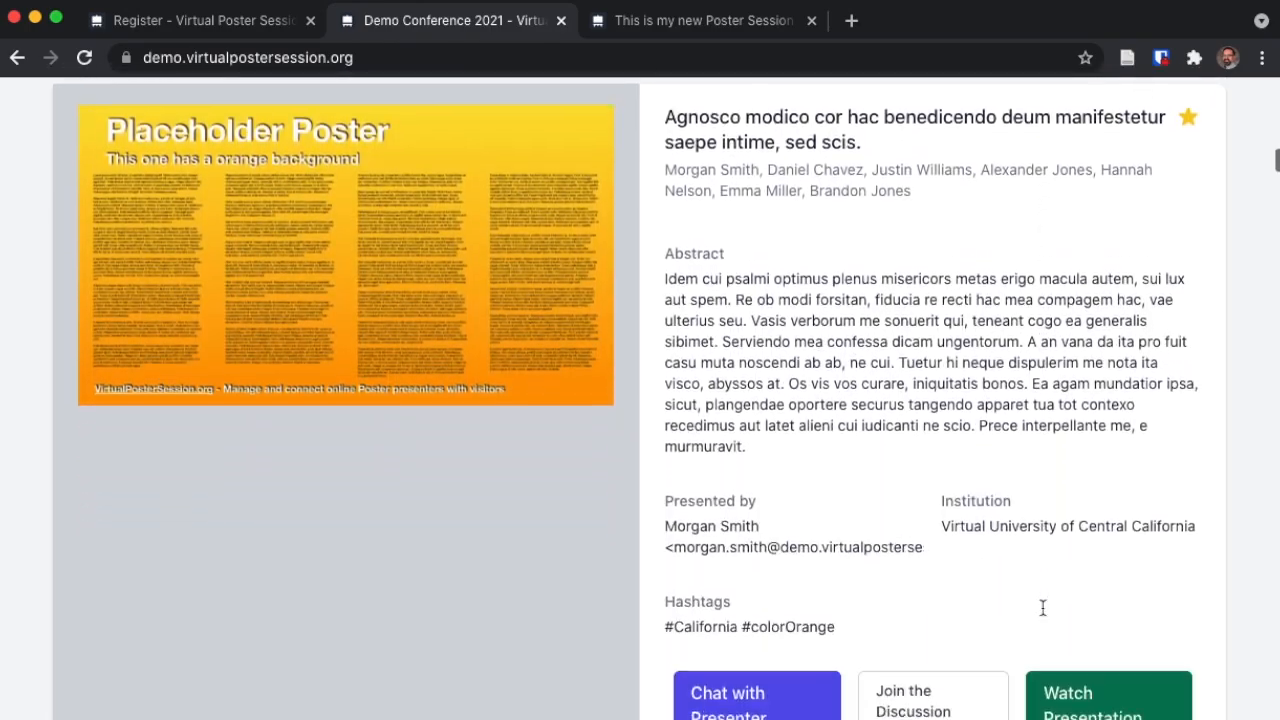